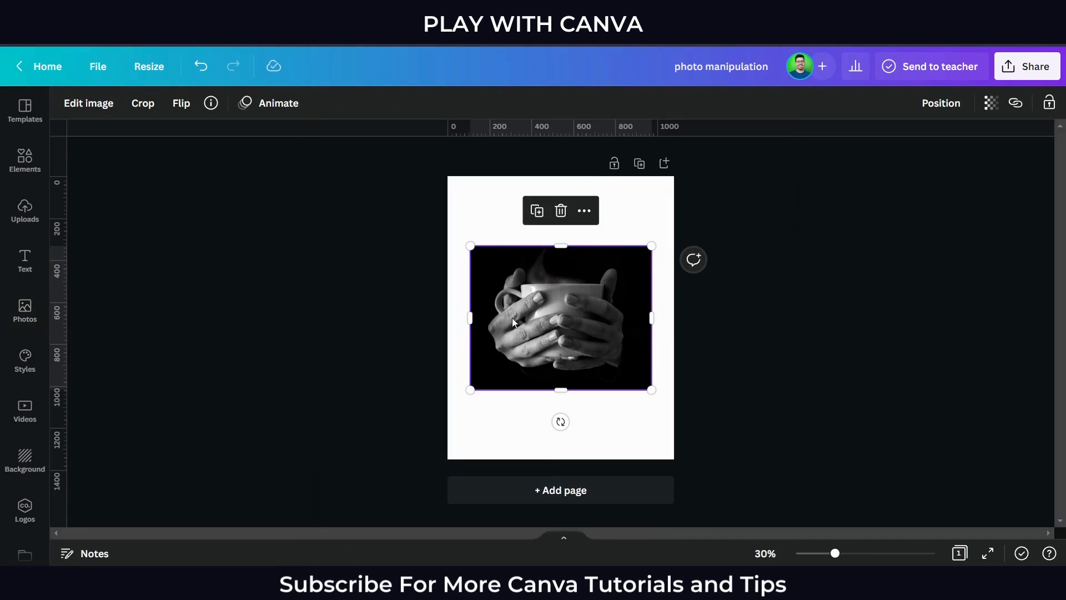
- Change the white page background to black so it matches the photo of hands holding a cup
{"action": "right_click", "coordinate": [526, 331]}
{"action": "left_click", "coordinate": [561, 543]}
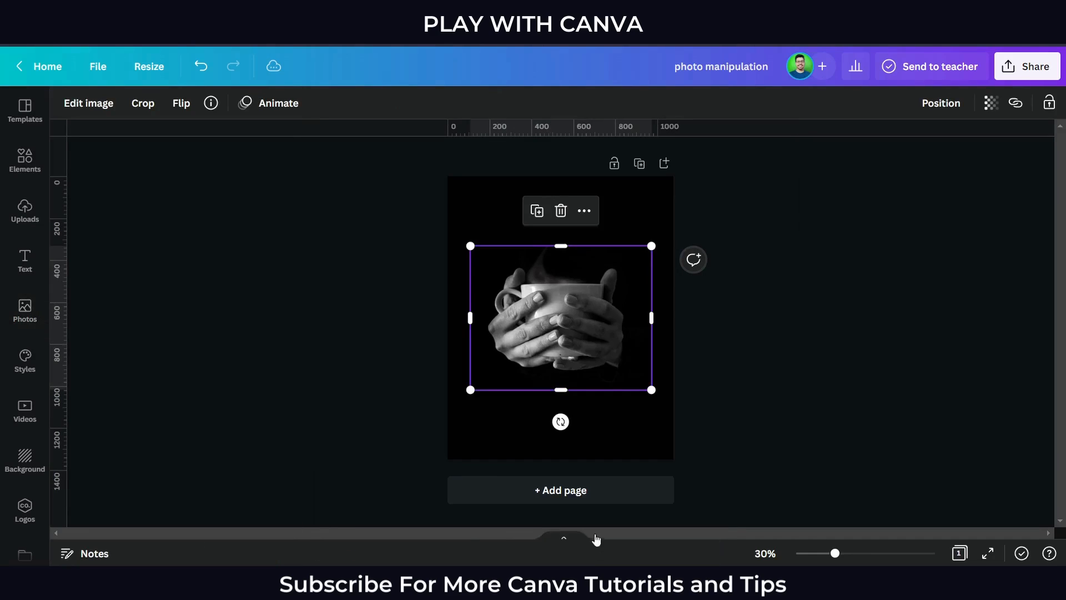
{"action": "left_click", "coordinate": [674, 433]}
- Enlarge the cup photo to span the full page width and center it on the page
{"action": "left_click", "coordinate": [586, 357]}
{"action": "left_click_drag", "start_coordinate": [466, 387], "coordinate": [444, 410]}
{"action": "left_click_drag", "start_coordinate": [653, 243], "coordinate": [673, 231]}
{"action": "left_click_drag", "start_coordinate": [611, 274], "coordinate": [609, 278]}
{"action": "left_click", "coordinate": [679, 321]}
{"action": "left_click_drag", "start_coordinate": [635, 379], "coordinate": [607, 378]}
{"action": "left_click", "coordinate": [748, 418]}
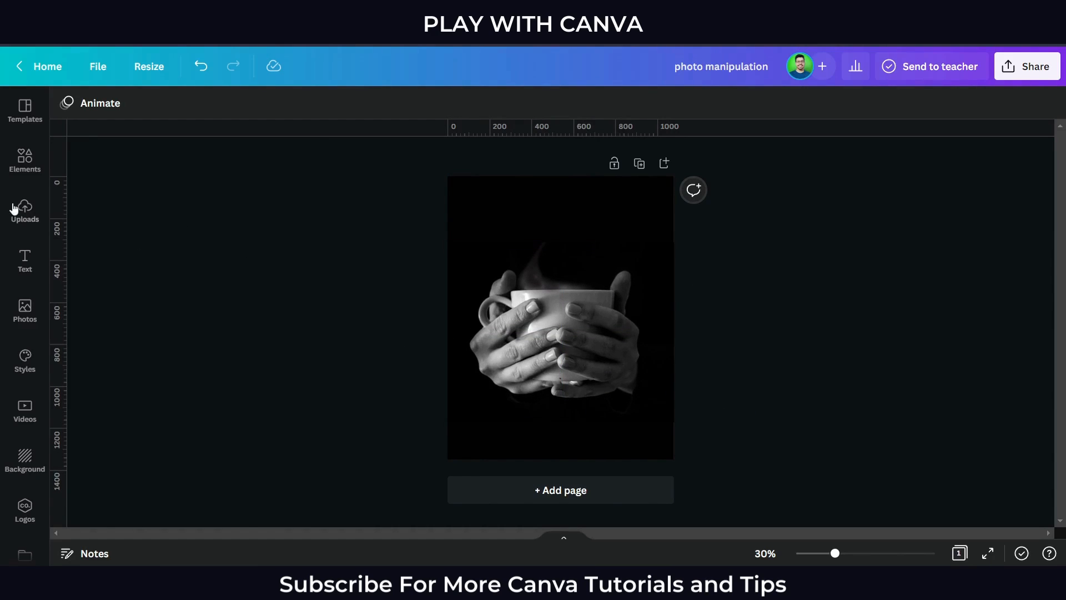
- Search the elements library for "pine tree"
{"action": "left_click", "coordinate": [24, 162]}
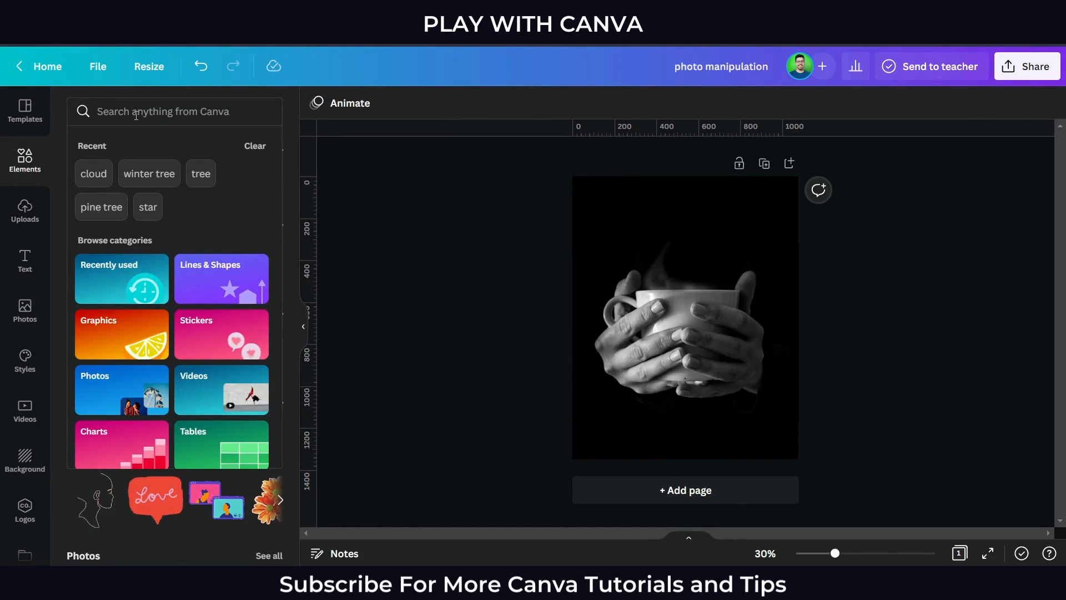
{"action": "left_click", "coordinate": [136, 112]}
{"action": "type", "text": "pine tr"}
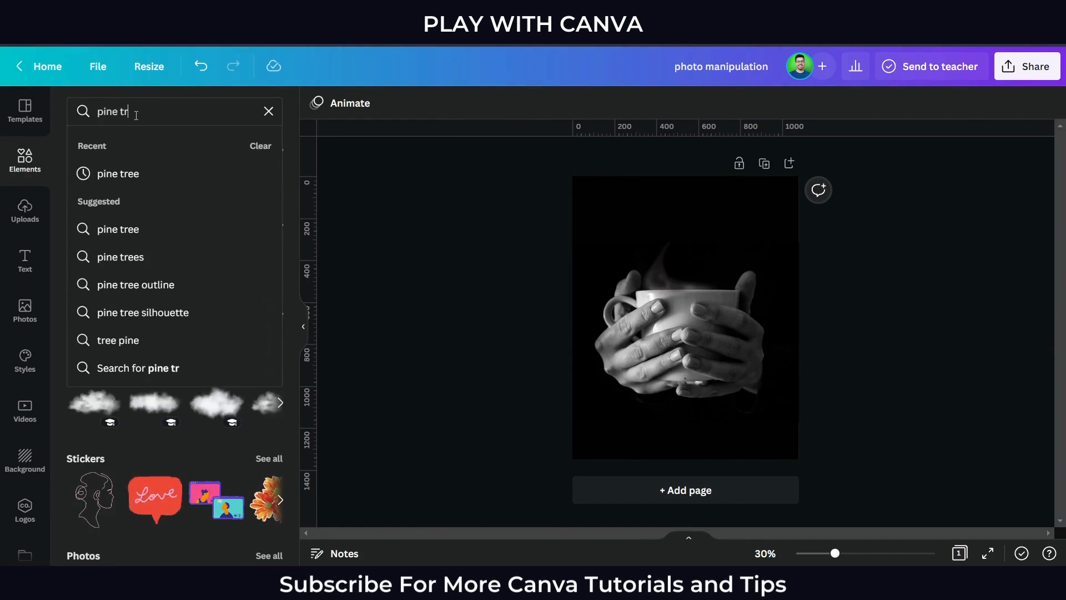
{"action": "type", "text": "ee"}
{"action": "key", "text": "Return"}
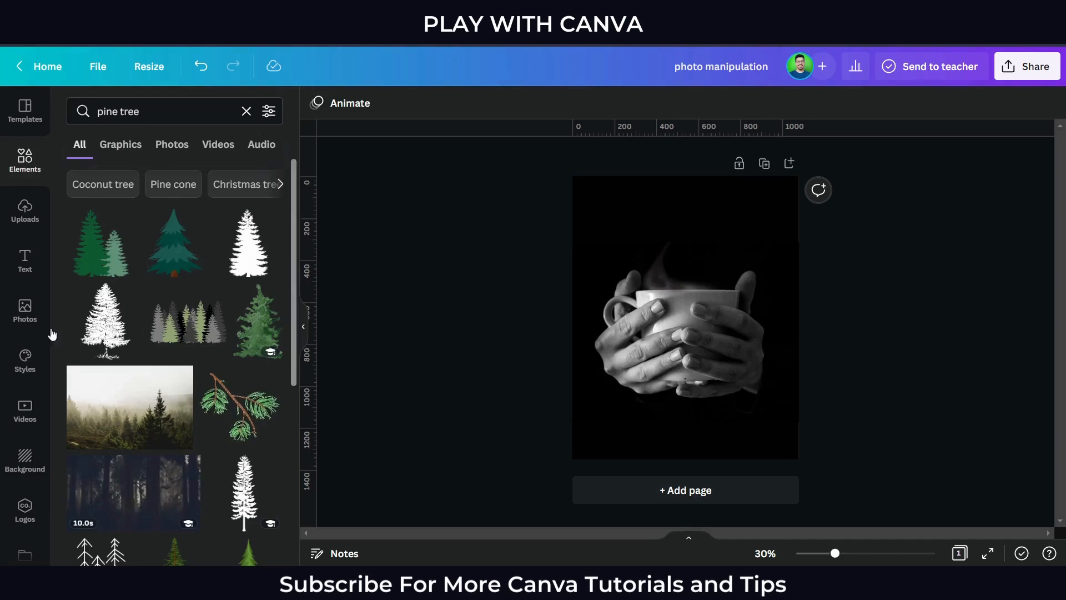
- Search the photo library for "pine tree" and add the photo of the single tree on a white background
{"action": "left_click", "coordinate": [25, 311]}
{"action": "left_click", "coordinate": [148, 107]}
{"action": "type", "text": "pinetree"}
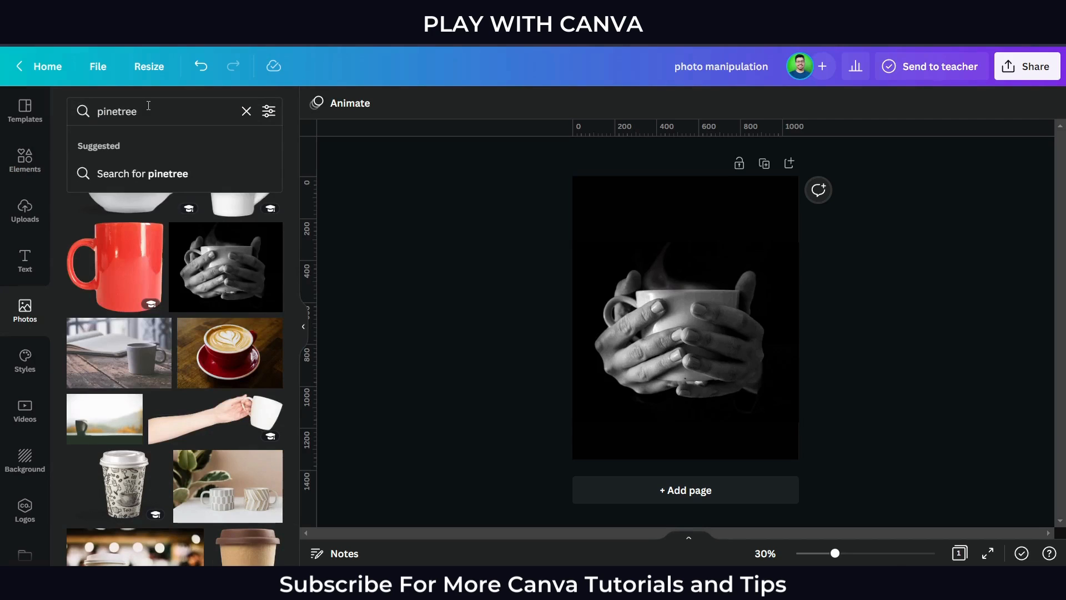
{"action": "key", "text": "Return"}
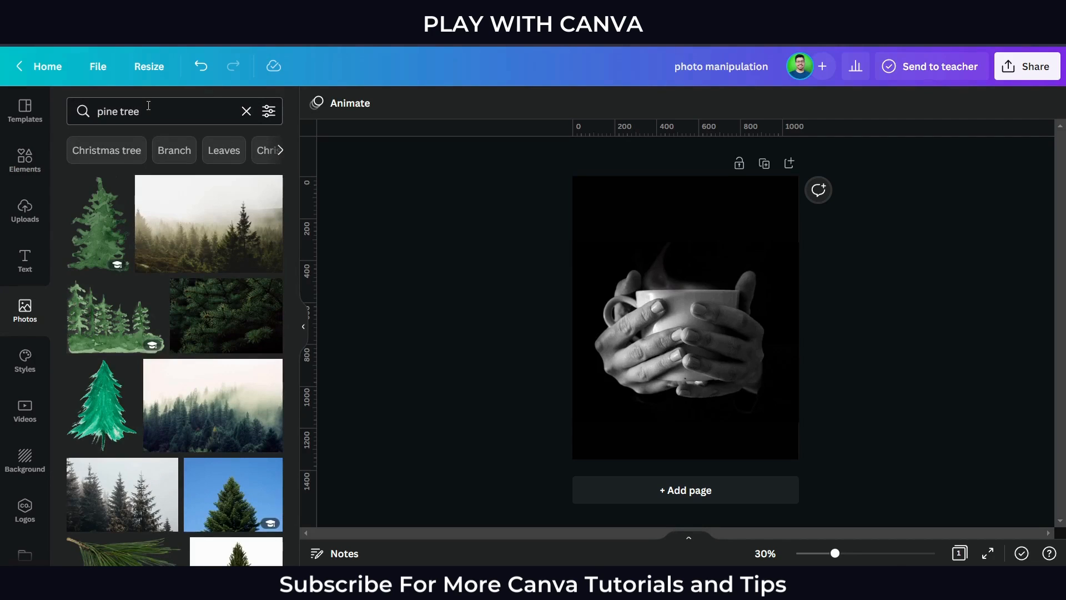
{"action": "scroll", "coordinate": [198, 318], "scroll_direction": "down", "scroll_amount": 3}
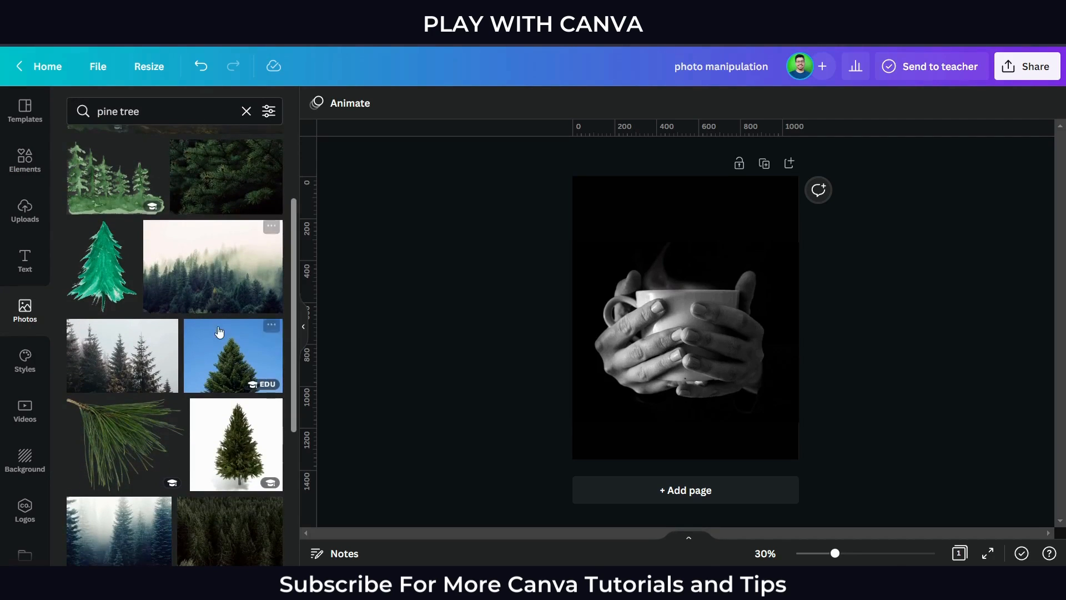
{"action": "left_click", "coordinate": [247, 440]}
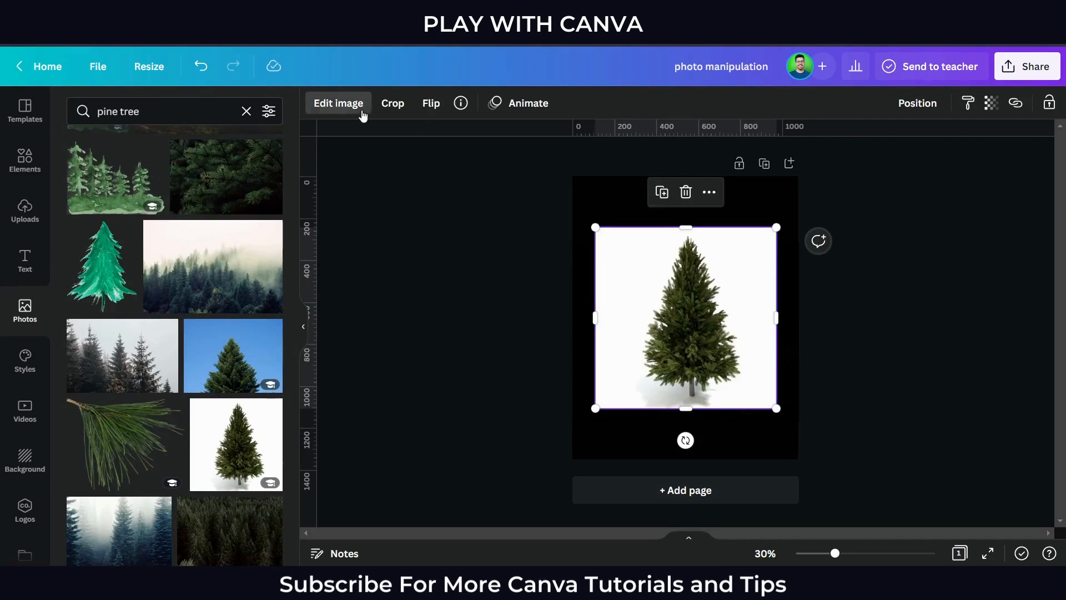
- Remove the white background from the pine tree photo and apply the result
{"action": "left_click", "coordinate": [360, 111]}
{"action": "left_click", "coordinate": [164, 327]}
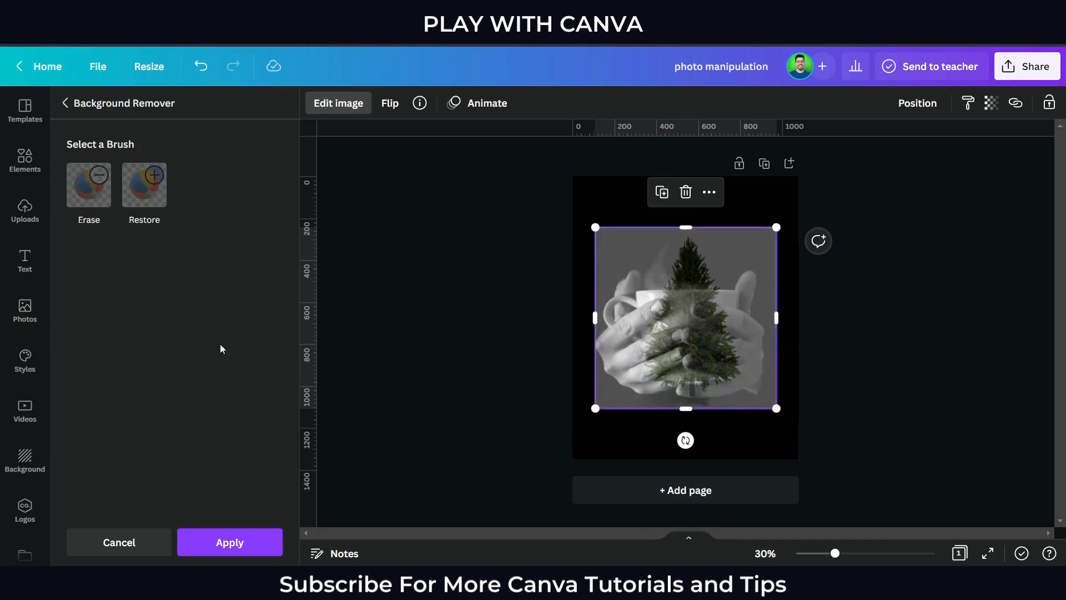
{"action": "left_click", "coordinate": [262, 546]}
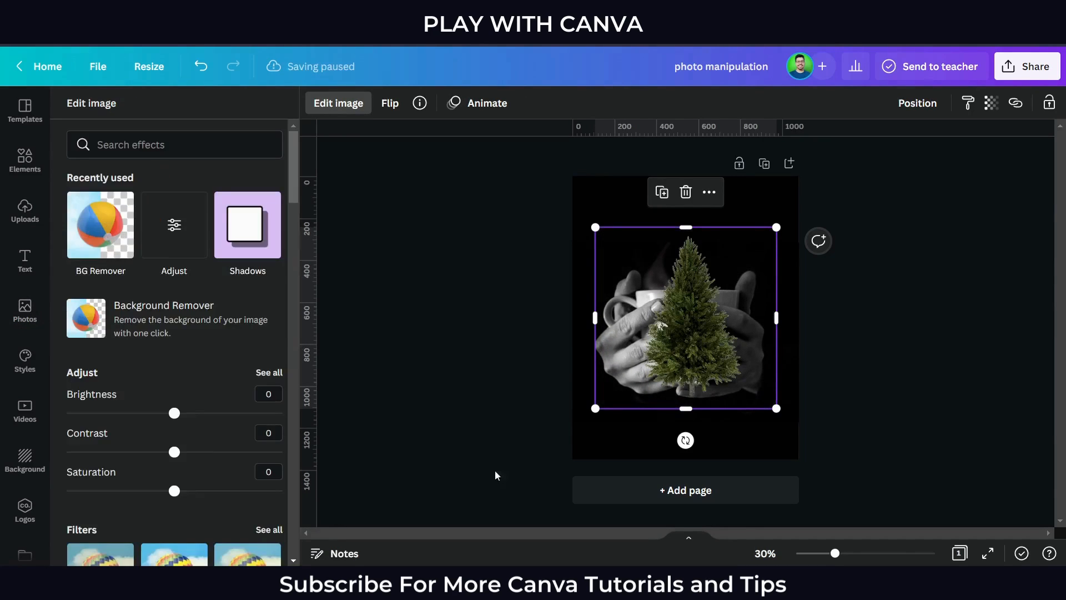
{"action": "left_click", "coordinate": [513, 358]}
{"action": "left_click", "coordinate": [512, 357]}
- Crop the empty margins around the pine tree so its frame fits closely
{"action": "scroll", "coordinate": [547, 363], "scroll_direction": "up", "scroll_amount": 1}
{"action": "left_click", "coordinate": [682, 345]}
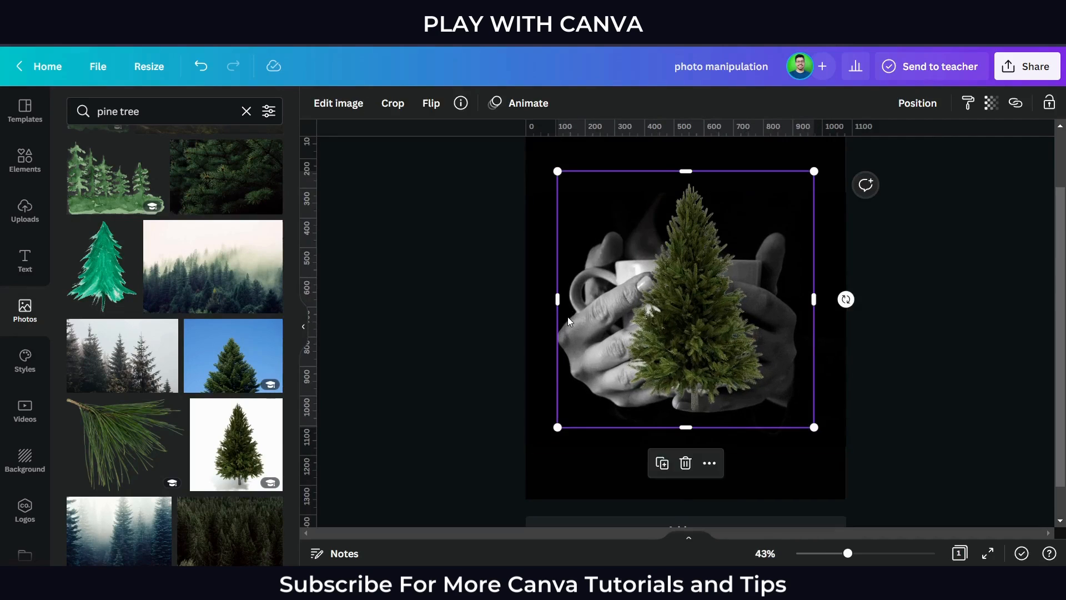
{"action": "left_click_drag", "start_coordinate": [561, 310], "coordinate": [623, 326]}
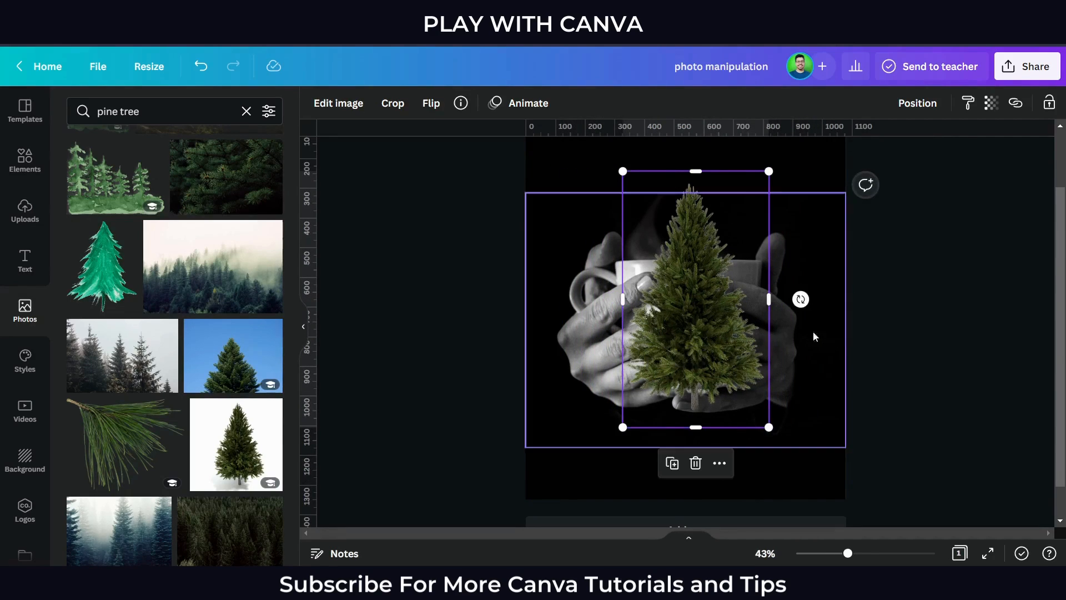
{"action": "left_click_drag", "start_coordinate": [701, 426], "coordinate": [701, 419]}
{"action": "left_click_drag", "start_coordinate": [770, 245], "coordinate": [765, 245]}
{"action": "left_click", "coordinate": [942, 444]}
- Adjust the pine tree photo to brightness -20, contrast -10 and saturation -100
{"action": "left_click", "coordinate": [747, 366]}
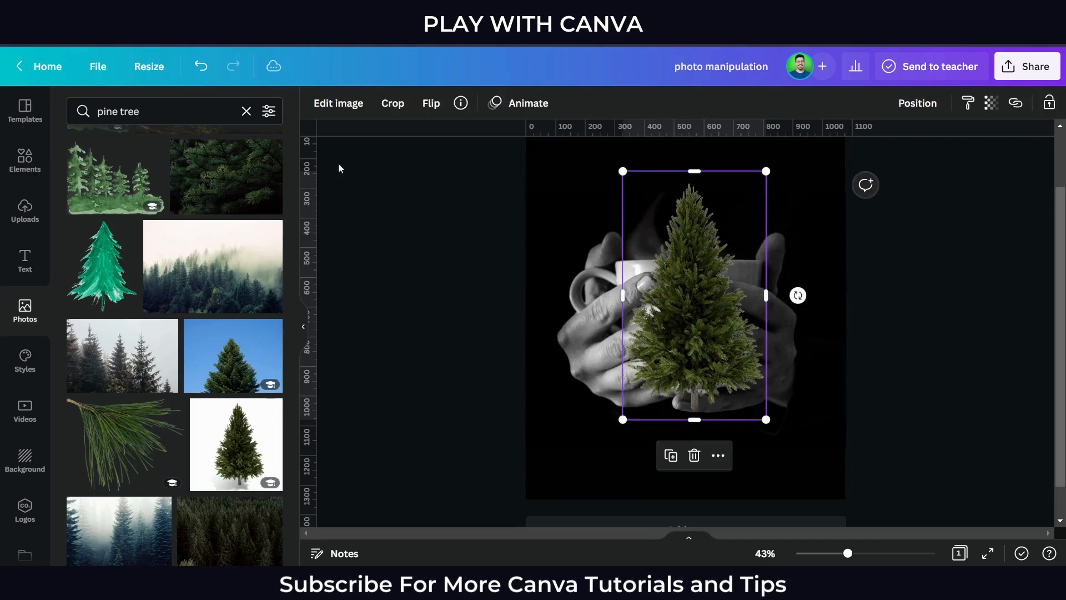
{"action": "left_click", "coordinate": [345, 102]}
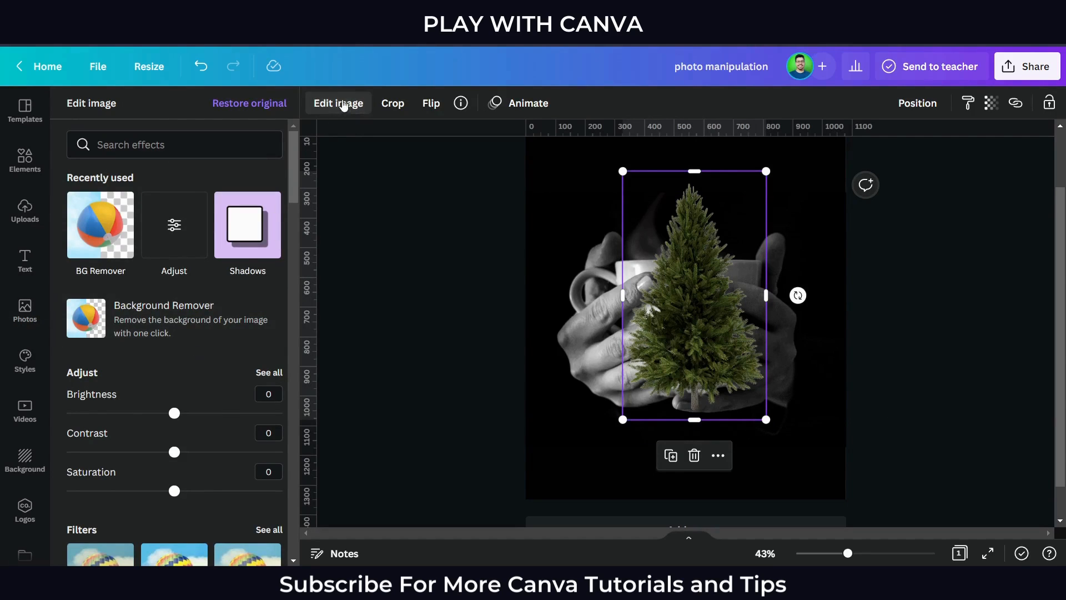
{"action": "left_click", "coordinate": [269, 374]}
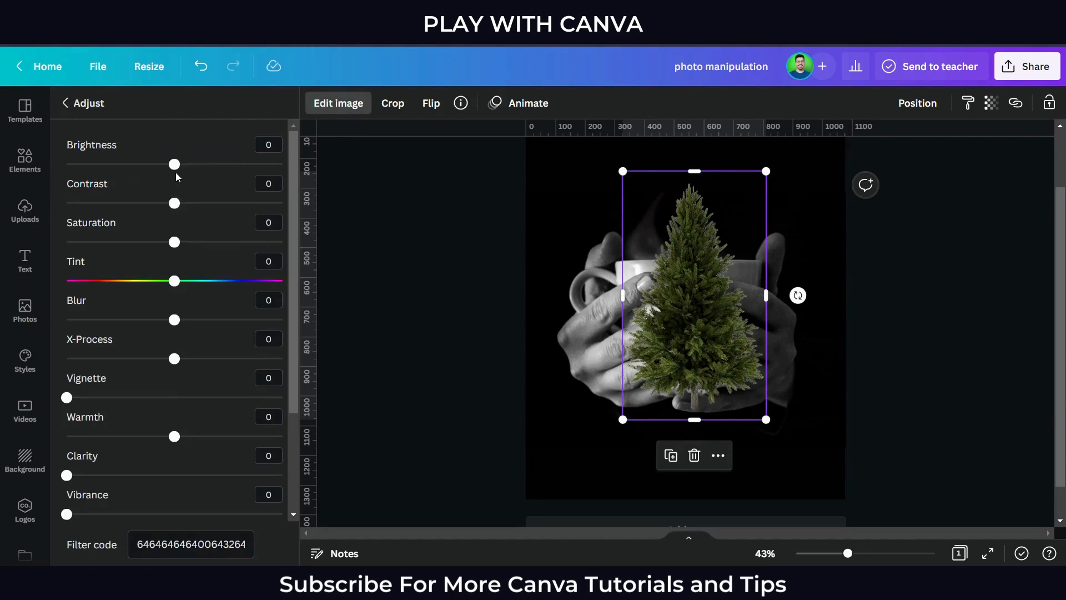
{"action": "left_click_drag", "start_coordinate": [170, 170], "coordinate": [165, 204]}
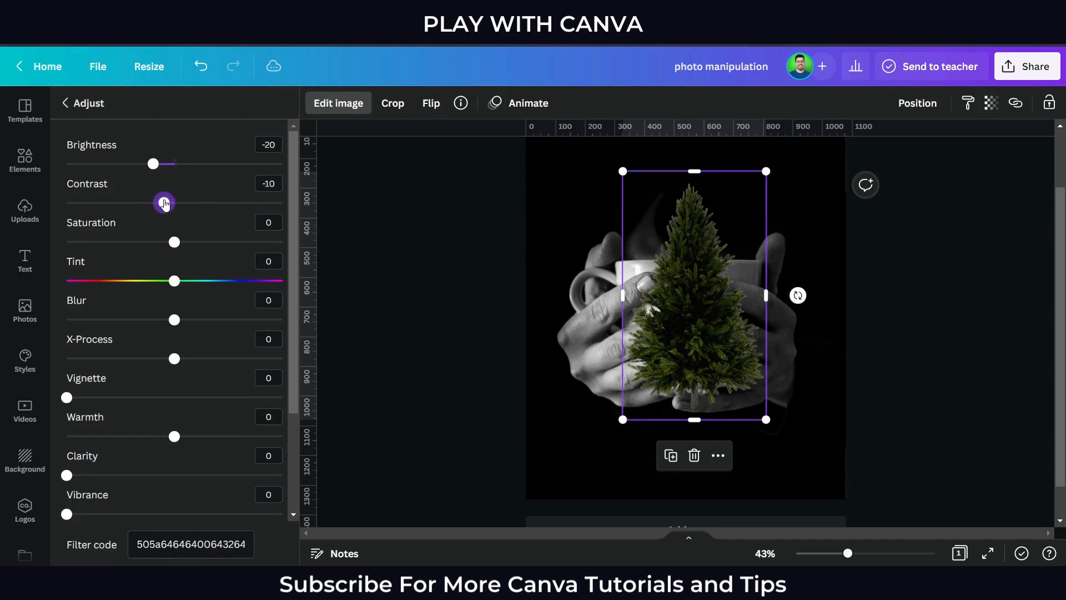
{"action": "left_click_drag", "start_coordinate": [178, 252], "coordinate": [21, 238]}
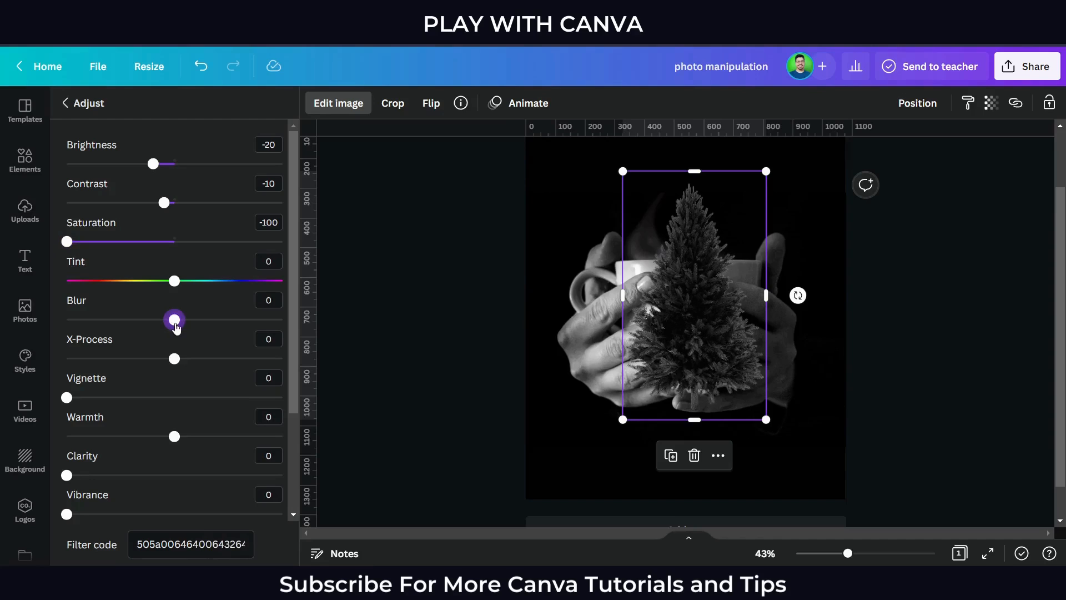
- Sharpen the pine tree photo by setting its blur to -20
{"action": "type", "text": "2"}
{"action": "key", "text": "Return"}
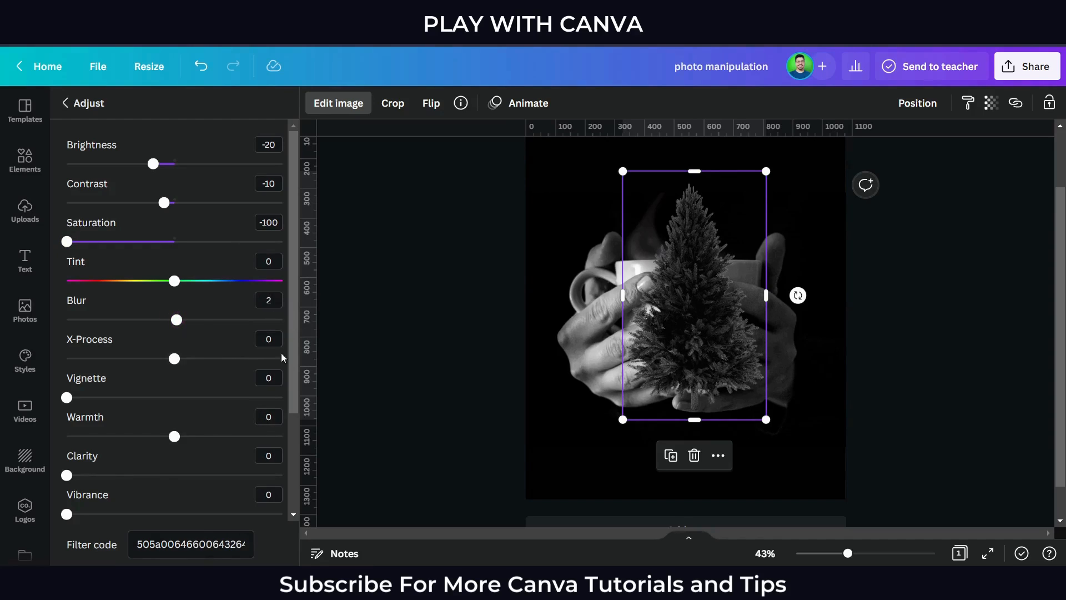
{"action": "left_click_drag", "start_coordinate": [176, 321], "coordinate": [154, 327]}
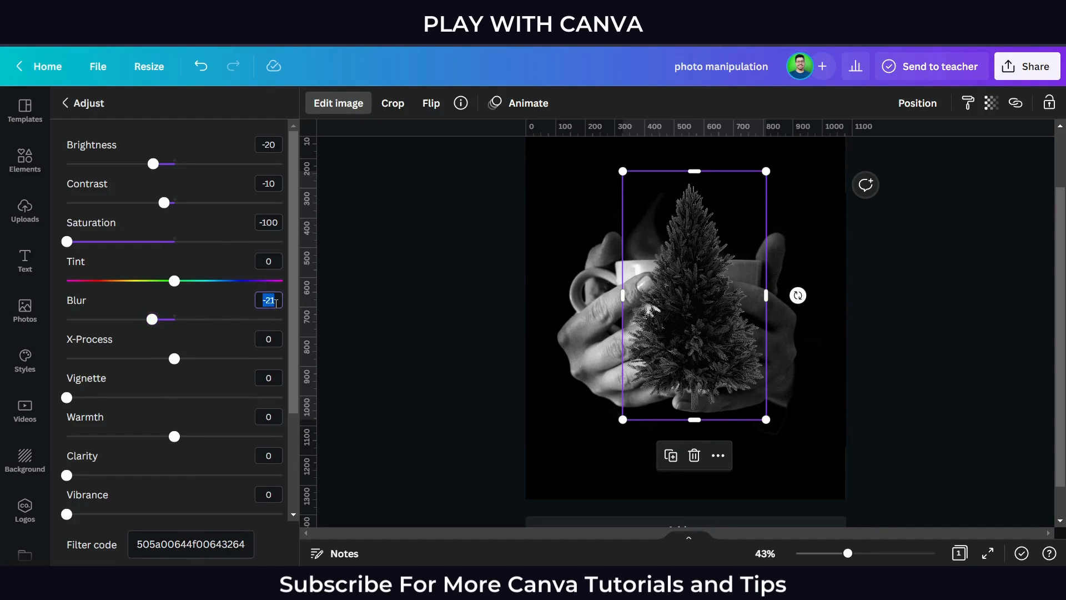
{"action": "type", "text": "0"}
{"action": "key", "text": "Return"}
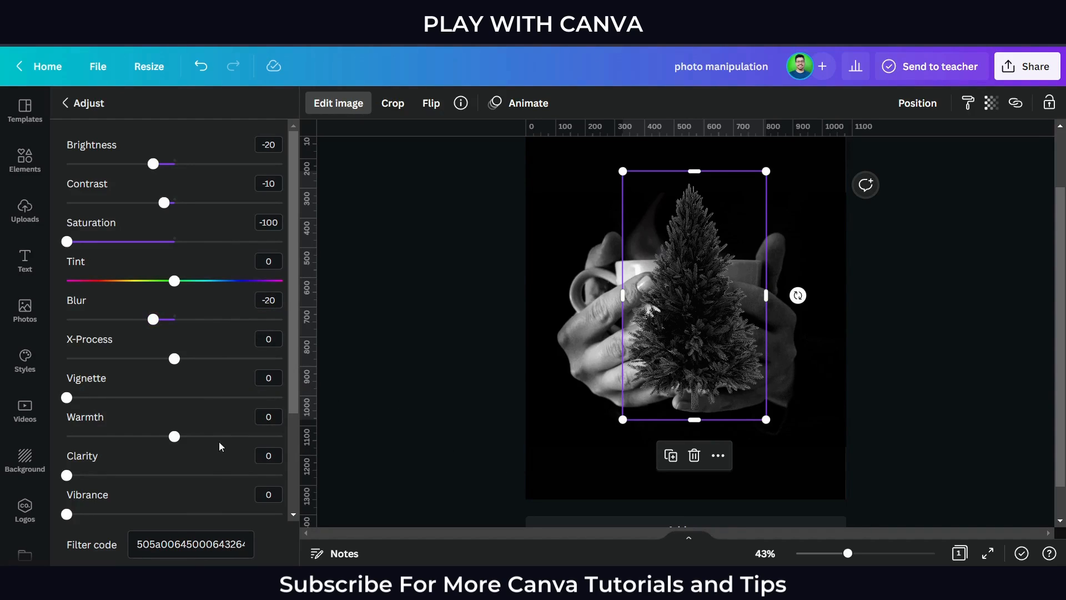
- Fine-tune the remaining adjustments at the end of the list for the pine tree photo and finish editing it
{"action": "scroll", "coordinate": [193, 467], "scroll_direction": "down", "scroll_amount": 2}
{"action": "left_click_drag", "start_coordinate": [174, 483], "coordinate": [67, 493]}
{"action": "scroll", "coordinate": [177, 488], "scroll_direction": "down", "scroll_amount": 2}
{"action": "left_click_drag", "start_coordinate": [174, 454], "coordinate": [181, 492]}
{"action": "left_click", "coordinate": [439, 420]}
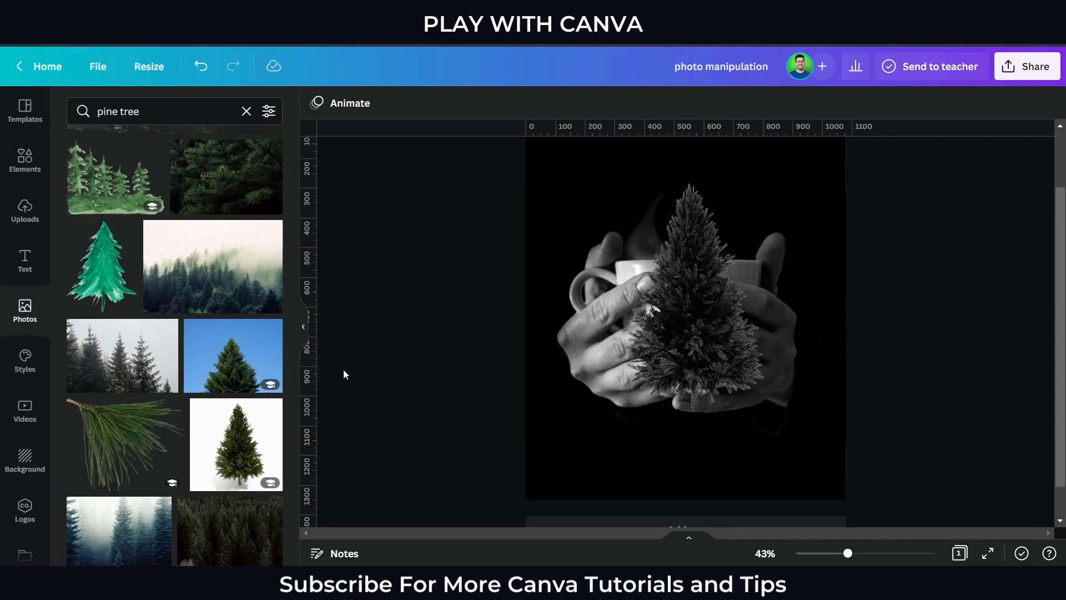
- Shrink the pine tree and place it upright on the rim of the cup
{"action": "left_click", "coordinate": [304, 335]}
{"action": "left_click", "coordinate": [538, 402]}
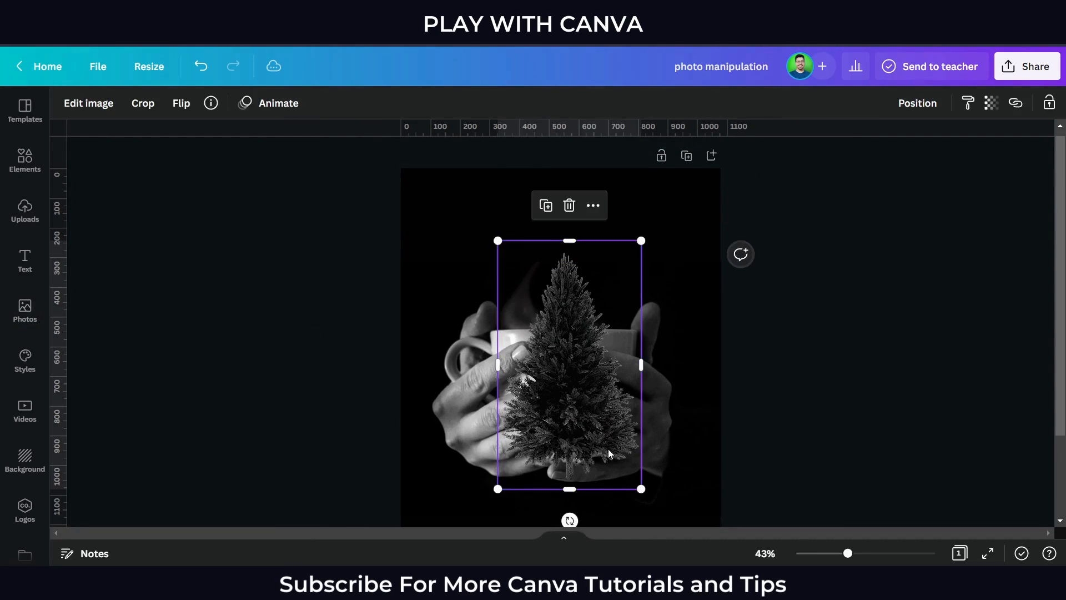
{"action": "left_click_drag", "start_coordinate": [638, 487], "coordinate": [611, 442]}
{"action": "left_click_drag", "start_coordinate": [549, 386], "coordinate": [560, 312]}
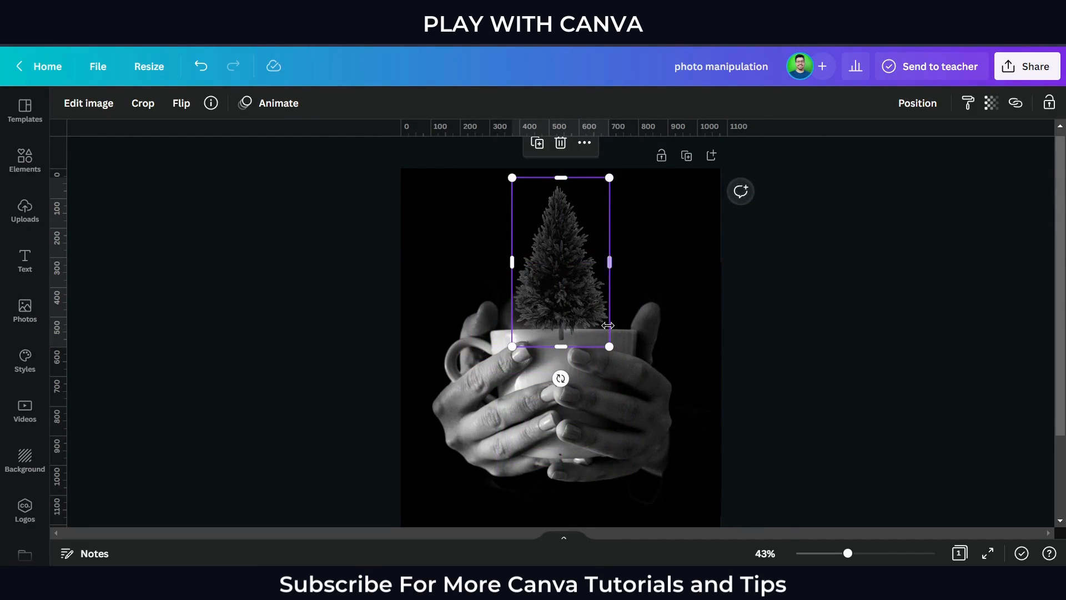
{"action": "scroll", "coordinate": [559, 314], "scroll_direction": "up", "scroll_amount": 3}
{"action": "scroll", "coordinate": [531, 207], "scroll_direction": "down", "scroll_amount": 3}
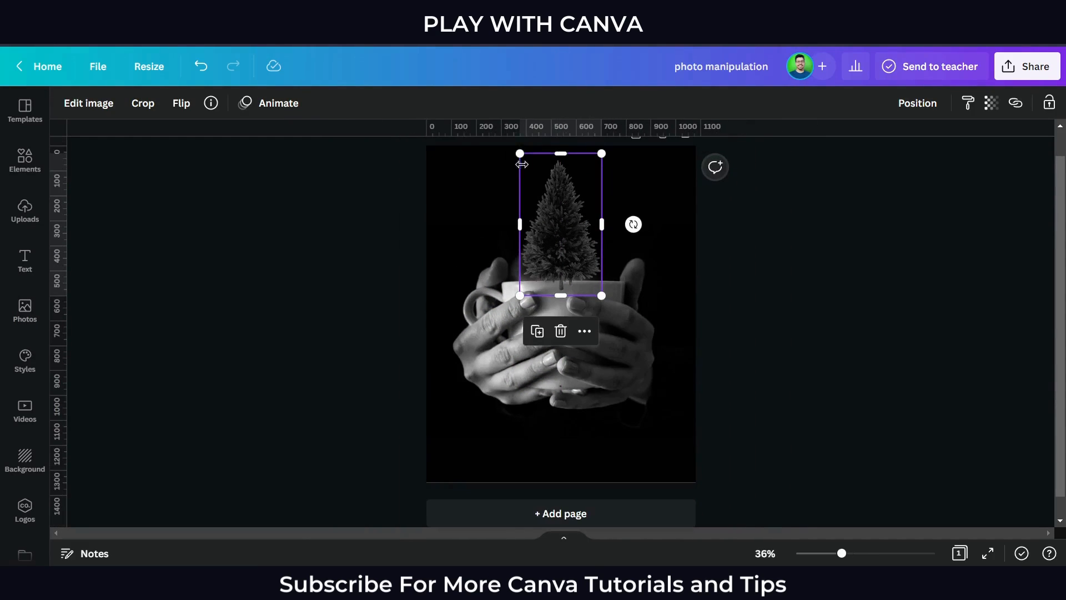
{"action": "left_click", "coordinate": [804, 330]}
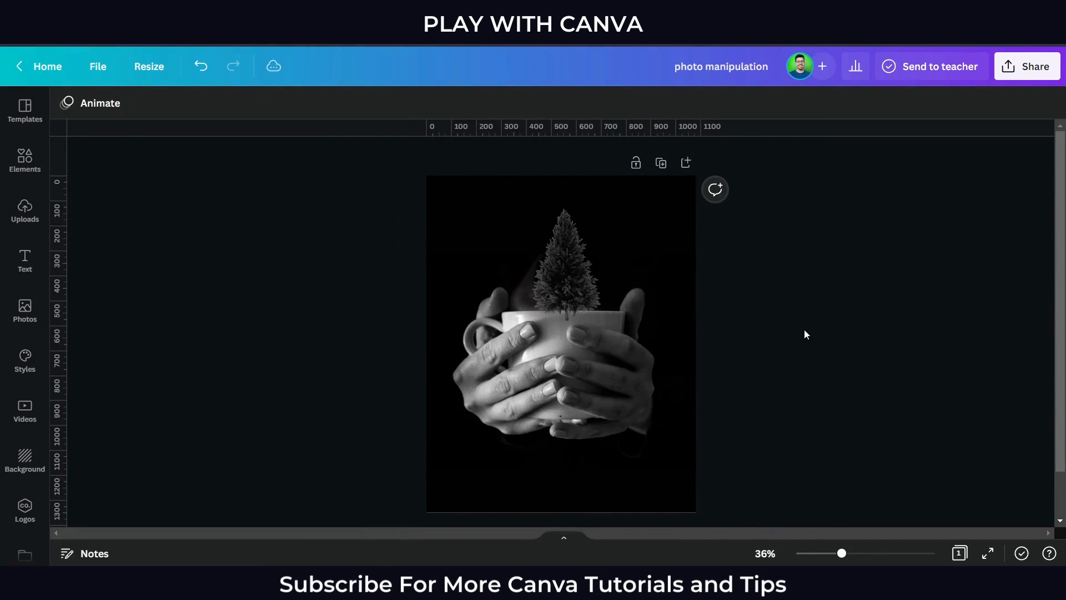
- Scale the pine tree down further and shift it toward the handle side of the cup's rim
{"action": "scroll", "coordinate": [788, 315], "scroll_direction": "up", "scroll_amount": 3}
{"action": "scroll", "coordinate": [788, 316], "scroll_direction": "up", "scroll_amount": 2}
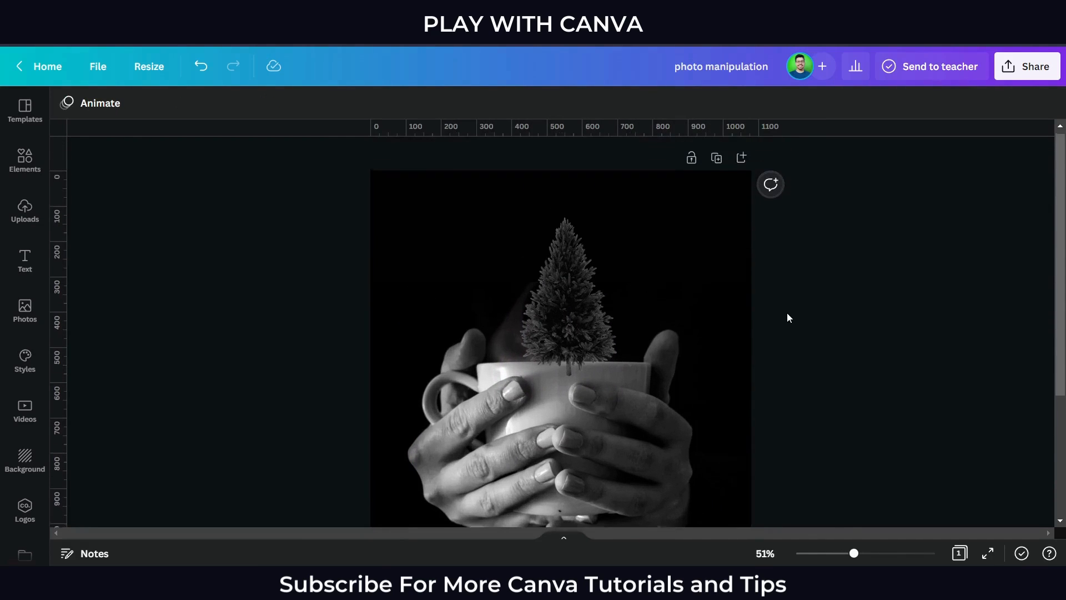
{"action": "left_click", "coordinate": [593, 294]}
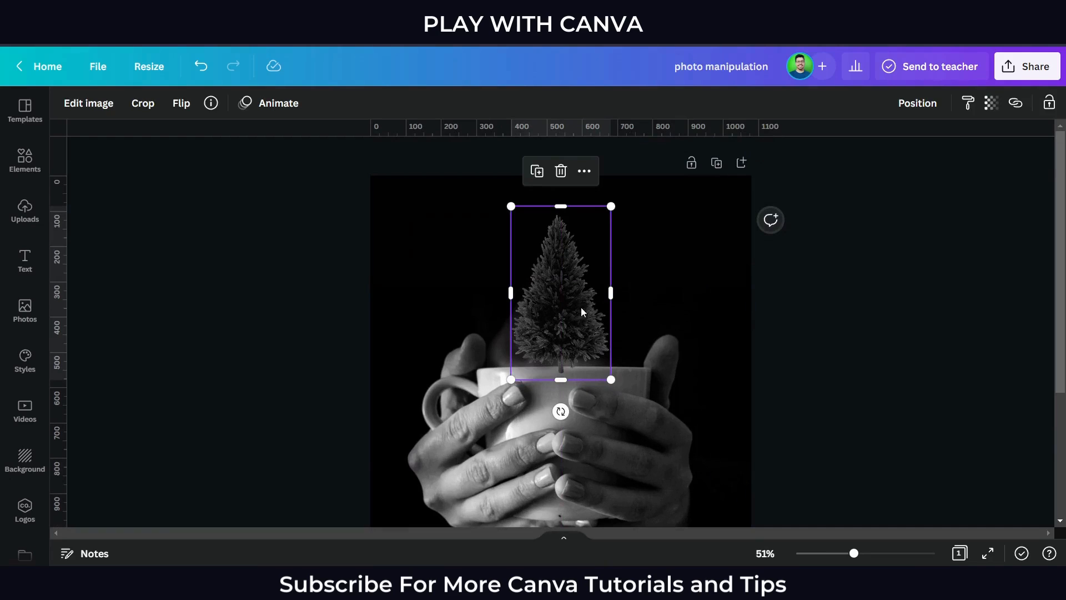
{"action": "left_click_drag", "start_coordinate": [578, 306], "coordinate": [587, 307]}
{"action": "left_click_drag", "start_coordinate": [519, 208], "coordinate": [532, 231]}
{"action": "mouse_move", "coordinate": [584, 287]}
{"action": "left_mouse_down"}
{"action": "mouse_move", "coordinate": [572, 269]}
{"action": "mouse_move", "coordinate": [571, 277]}
{"action": "left_mouse_up"}
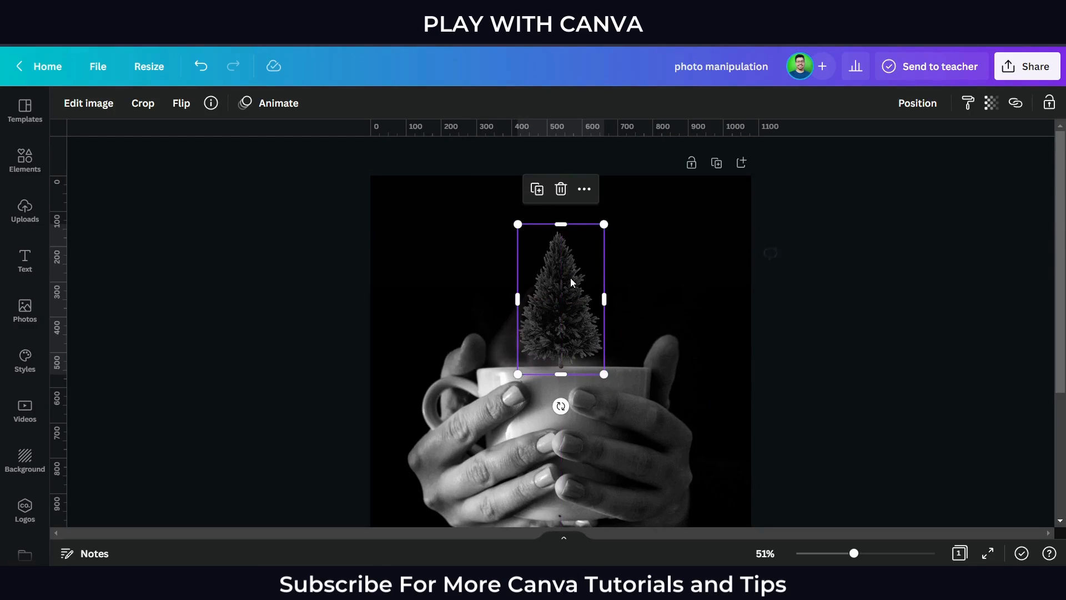
{"action": "left_click_drag", "start_coordinate": [520, 221], "coordinate": [528, 235]}
{"action": "left_click_drag", "start_coordinate": [561, 292], "coordinate": [531, 306]}
- Duplicate the pine tree and arrange the overlapping copies along the handle side of the cup's rim
{"action": "key", "text": "ctrl+d"}
{"action": "key", "text": "ctrl+d"}
{"action": "left_click_drag", "start_coordinate": [512, 242], "coordinate": [510, 238]}
{"action": "left_click_drag", "start_coordinate": [564, 314], "coordinate": [496, 297]}
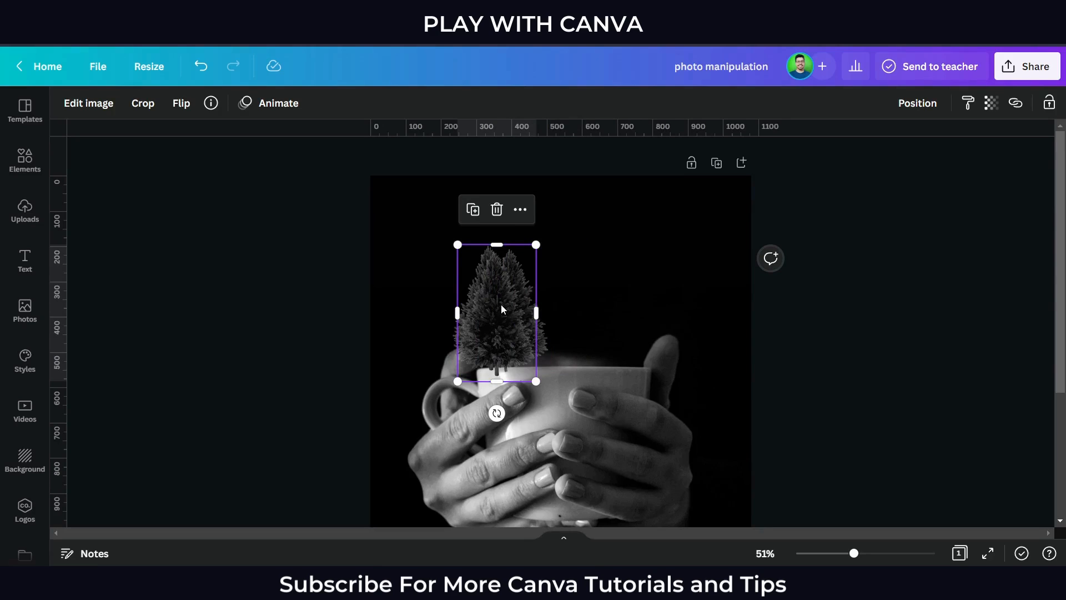
{"action": "left_click_drag", "start_coordinate": [515, 319], "coordinate": [551, 312]}
{"action": "left_click", "coordinate": [472, 269]}
{"action": "left_click", "coordinate": [517, 297]}
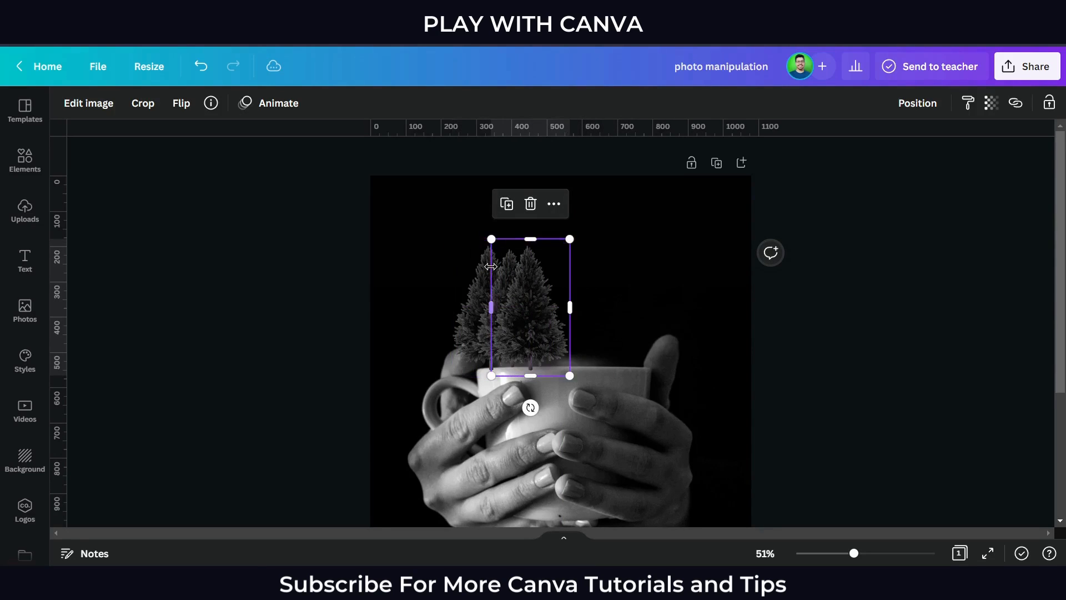
- Spread more pine tree copies across the rest of the cup's rim to form a small forest
{"action": "left_click", "coordinate": [480, 267]}
{"action": "left_click_drag", "start_coordinate": [502, 279], "coordinate": [620, 305]}
{"action": "left_click", "coordinate": [515, 284]}
{"action": "left_click", "coordinate": [535, 302]}
{"action": "left_click", "coordinate": [570, 305]}
- Group all the pine trees and send the group backward behind the cup photo
{"action": "left_click_drag", "start_coordinate": [718, 270], "coordinate": [421, 278]}
{"action": "left_click", "coordinate": [939, 106]}
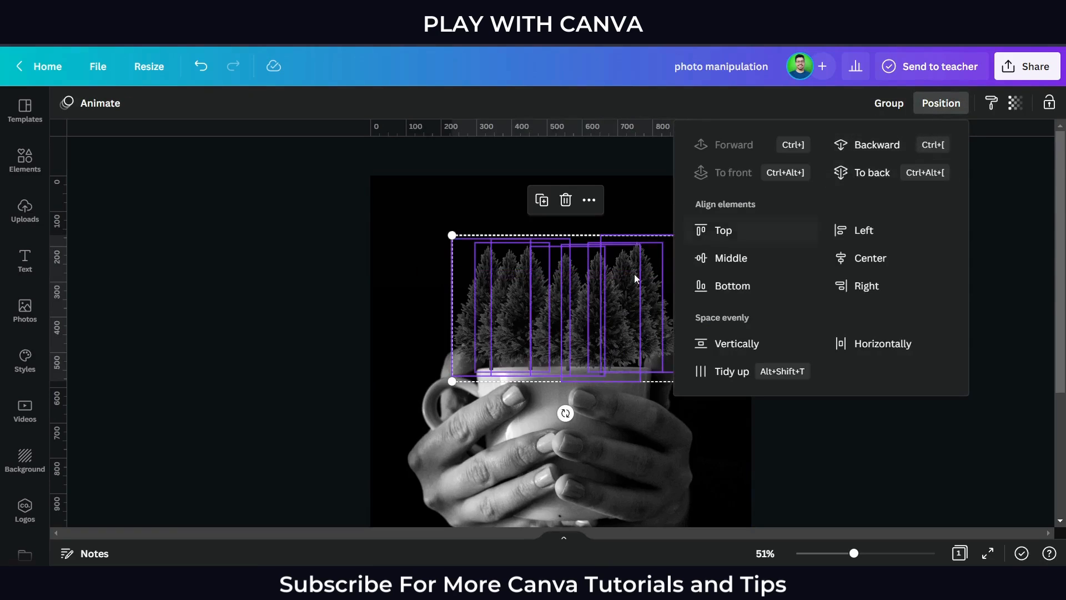
{"action": "left_click", "coordinate": [889, 103]}
{"action": "left_click", "coordinate": [917, 104]}
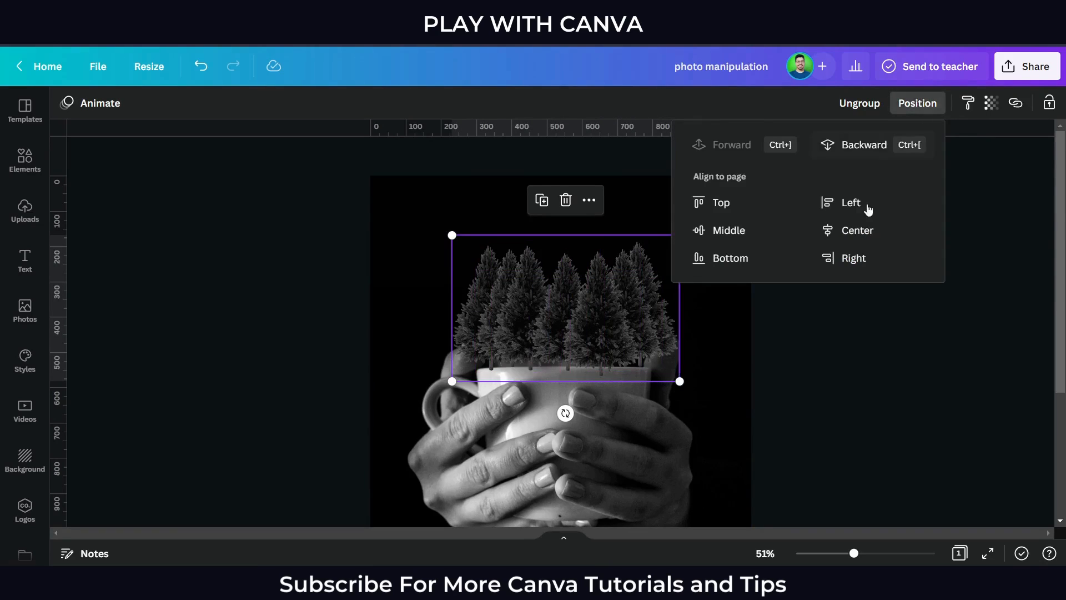
{"action": "left_click", "coordinate": [852, 146]}
{"action": "left_click", "coordinate": [824, 386]}
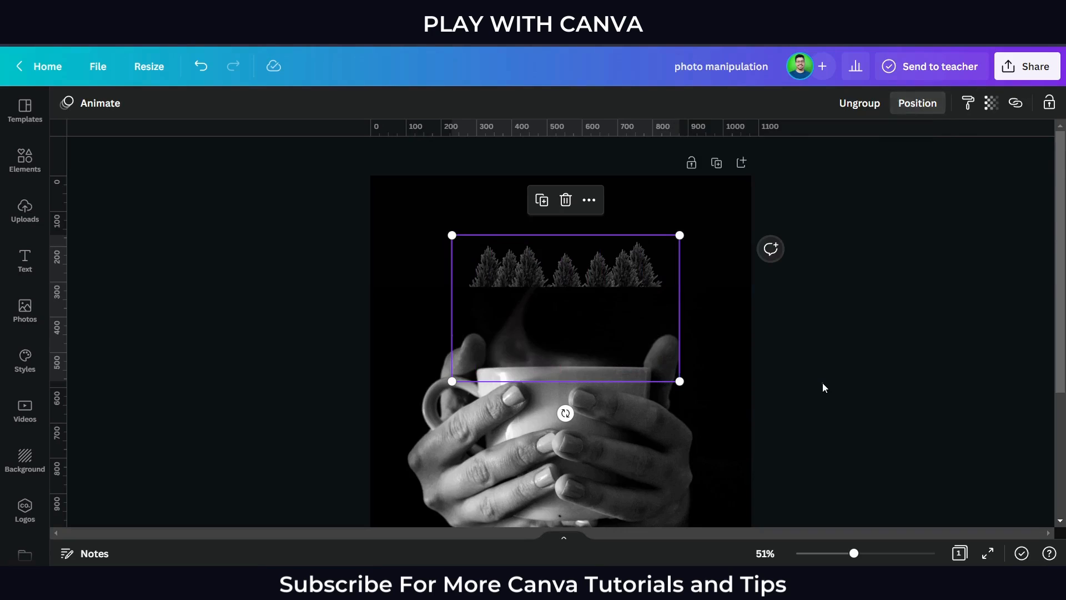
- Remove the background from the photo of the hands holding the cup and apply the result
{"action": "left_click", "coordinate": [575, 416]}
{"action": "left_click", "coordinate": [89, 107]}
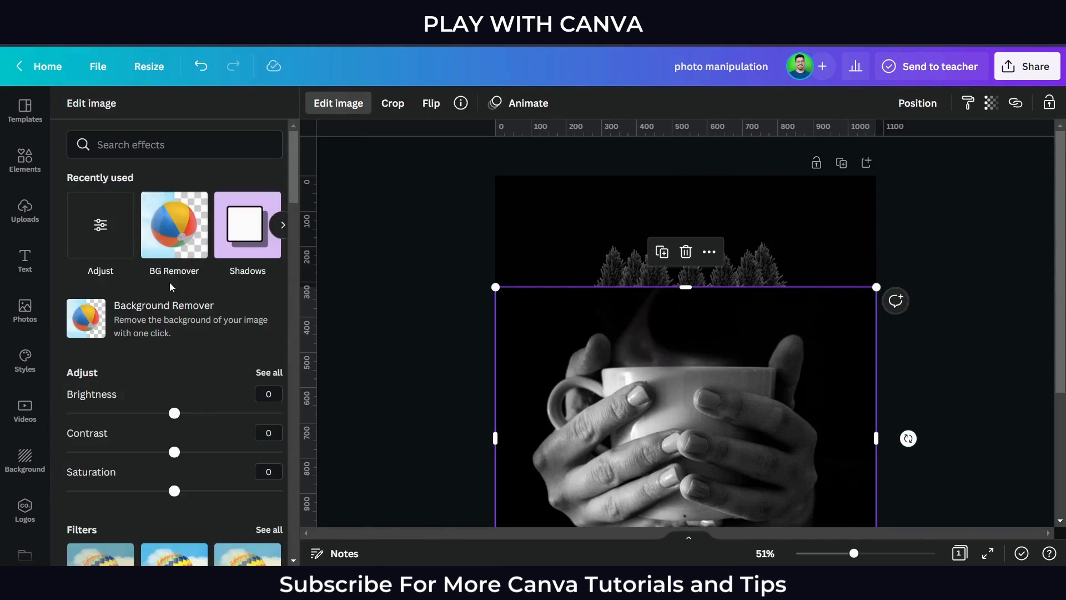
{"action": "left_click", "coordinate": [173, 317]}
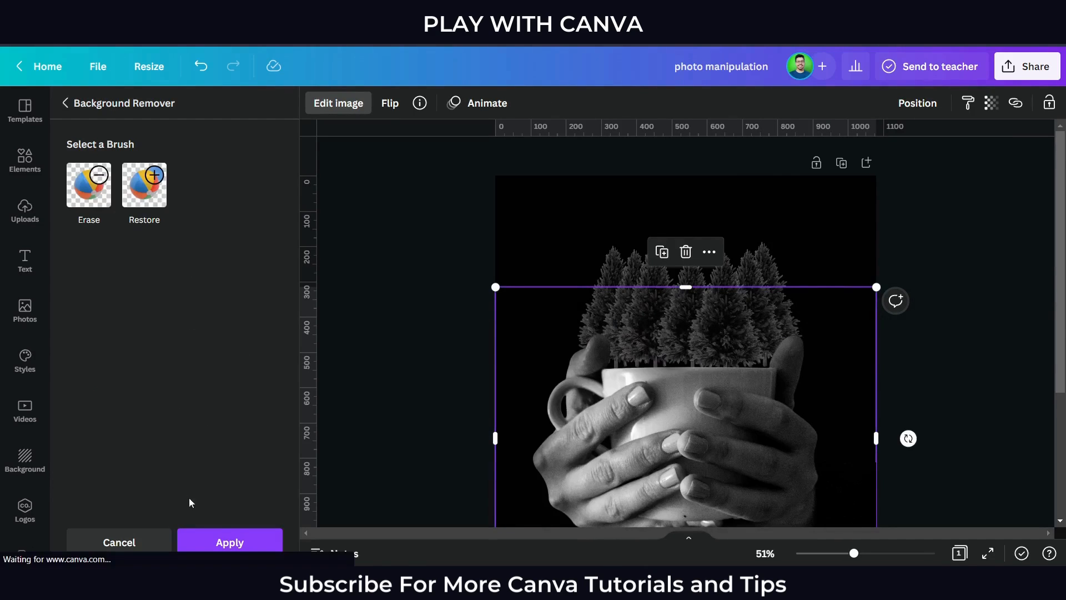
{"action": "left_click", "coordinate": [243, 543]}
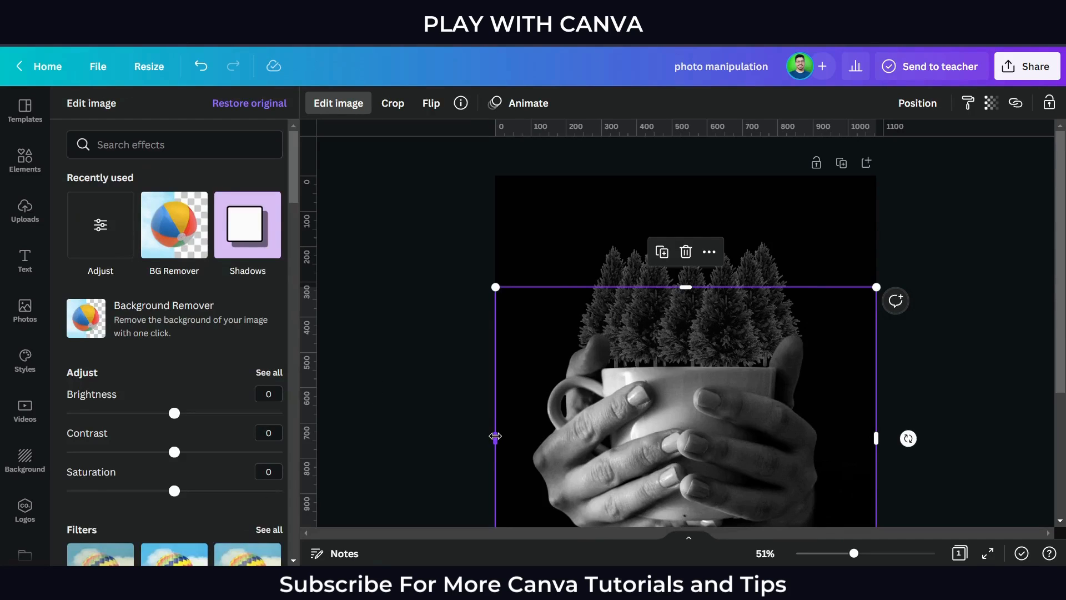
- Crop the empty margins off the left, right and bottom sides of the cup photo, close around the hands
{"action": "left_click_drag", "start_coordinate": [495, 439], "coordinate": [528, 444]}
{"action": "double_click", "coordinate": [425, 391]}
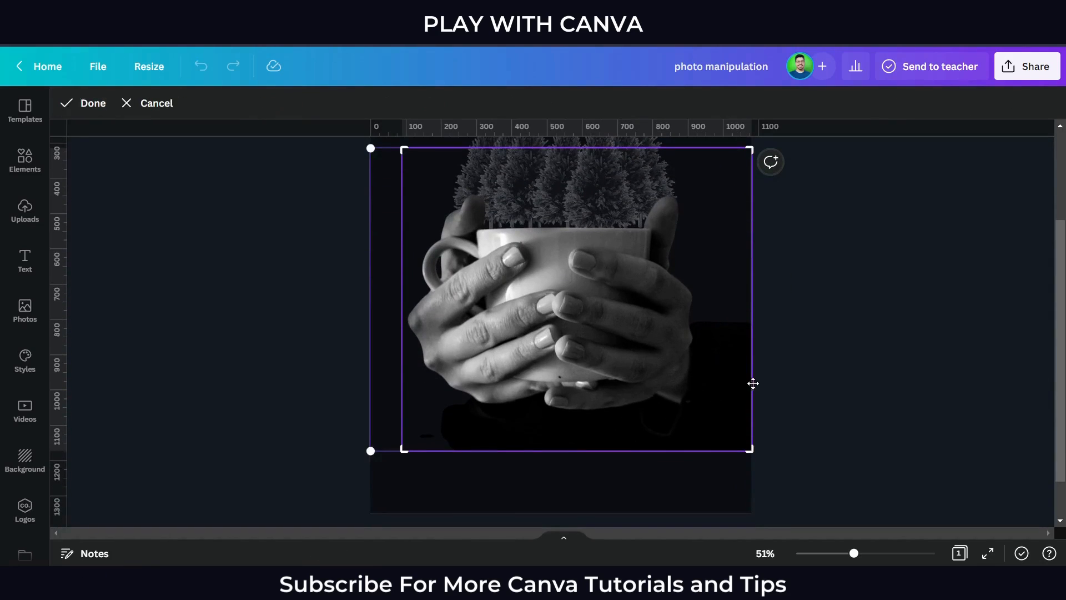
{"action": "left_click", "coordinate": [128, 272]}
{"action": "left_click_drag", "start_coordinate": [752, 315], "coordinate": [706, 316]}
{"action": "left_click_drag", "start_coordinate": [588, 445], "coordinate": [595, 424]}
{"action": "left_click", "coordinate": [770, 401]}
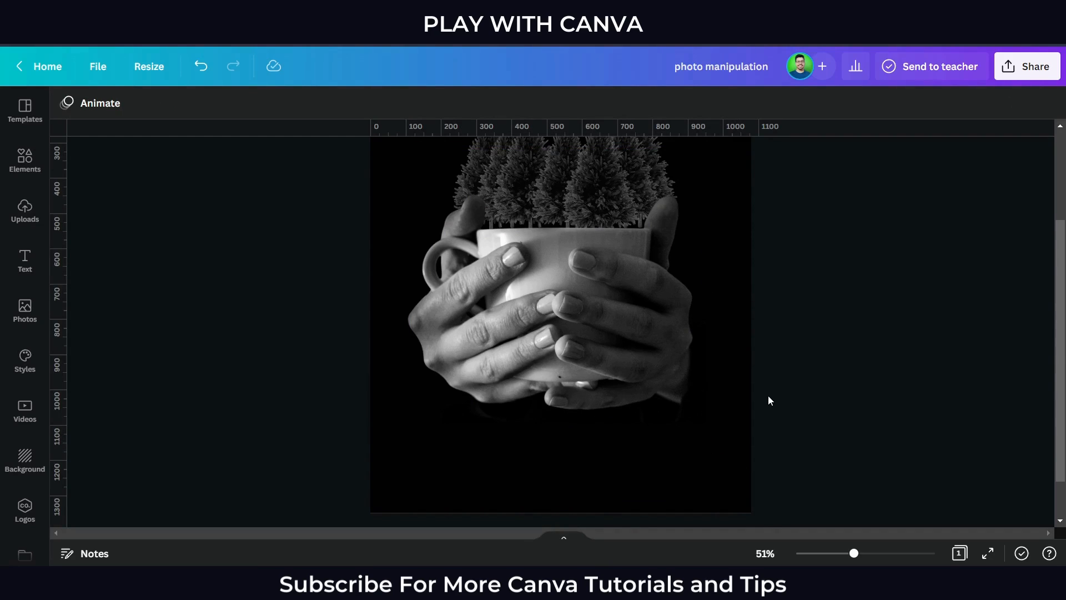
- Select the cup photo and the tree group together and move them slightly lower and toward the page centre
{"action": "scroll", "coordinate": [716, 433], "scroll_direction": "down", "scroll_amount": 3}
{"action": "left_click_drag", "start_coordinate": [716, 441], "coordinate": [399, 290]}
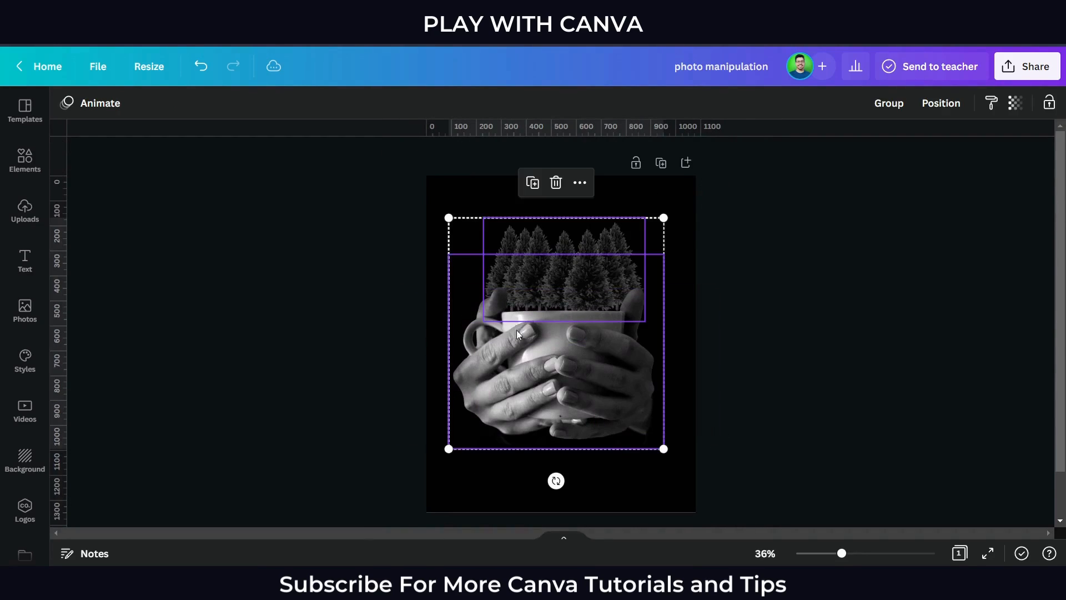
{"action": "left_click_drag", "start_coordinate": [516, 329], "coordinate": [519, 355]}
{"action": "left_click", "coordinate": [770, 345]}
{"action": "scroll", "coordinate": [743, 352], "scroll_direction": "up", "scroll_amount": 1}
{"action": "scroll", "coordinate": [730, 351], "scroll_direction": "up", "scroll_amount": 1}
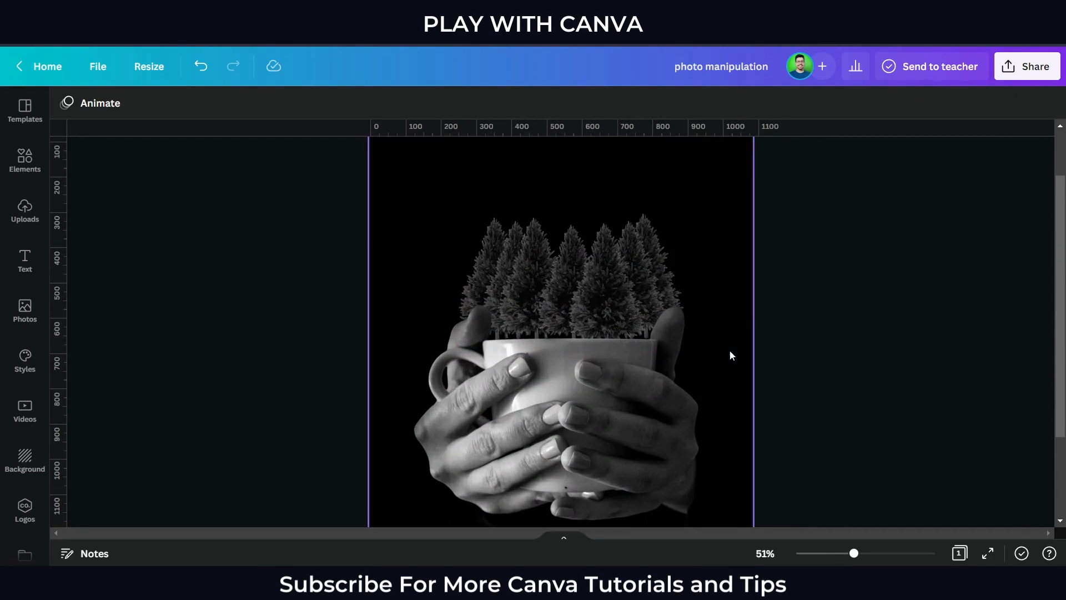
- Search the elements for "cloud", add the realistic grey cloud and place it over the treetops
{"action": "left_click", "coordinate": [39, 169]}
{"action": "left_click", "coordinate": [160, 114]}
{"action": "triple_click", "coordinate": [160, 114]}
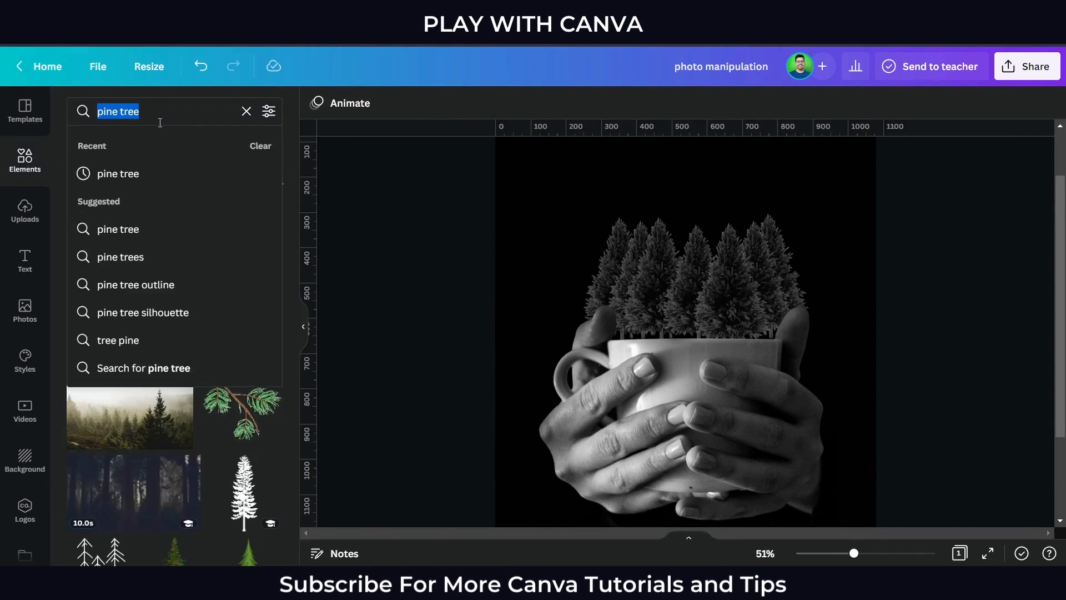
{"action": "type", "text": "cloud"}
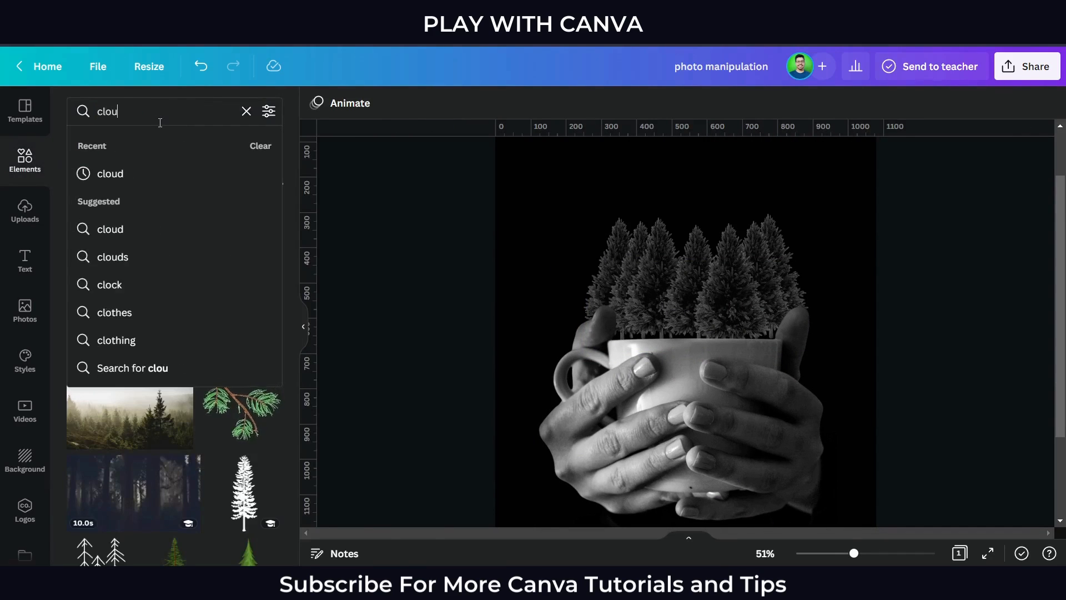
{"action": "key", "text": "Return"}
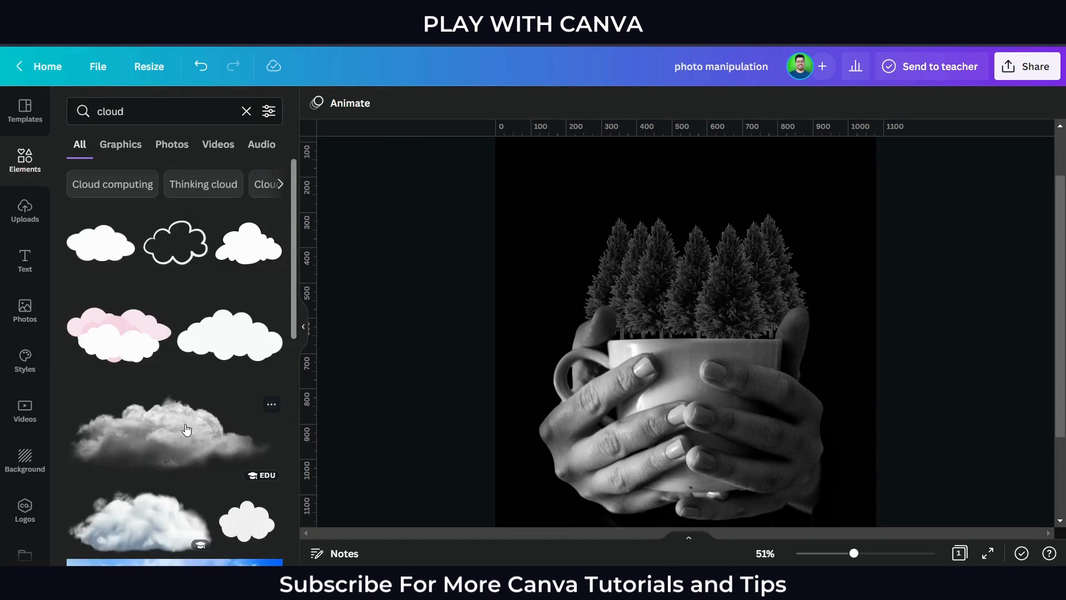
{"action": "left_click", "coordinate": [186, 430]}
{"action": "left_click", "coordinate": [305, 327]}
{"action": "left_click_drag", "start_coordinate": [489, 335], "coordinate": [485, 218]}
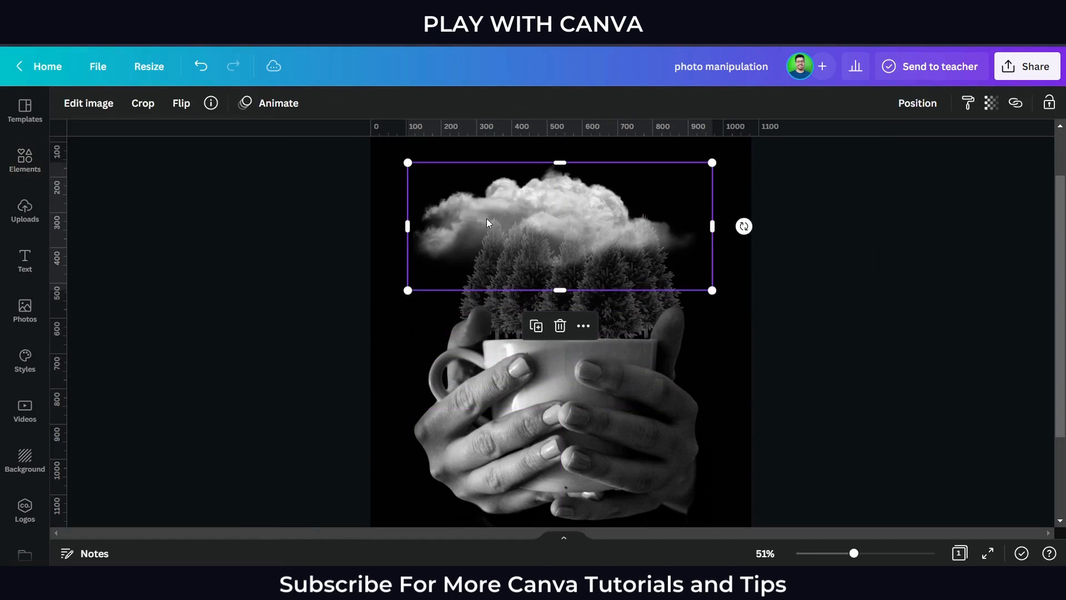
- Set the cloud's transparency to 60
{"action": "left_click", "coordinate": [990, 107]}
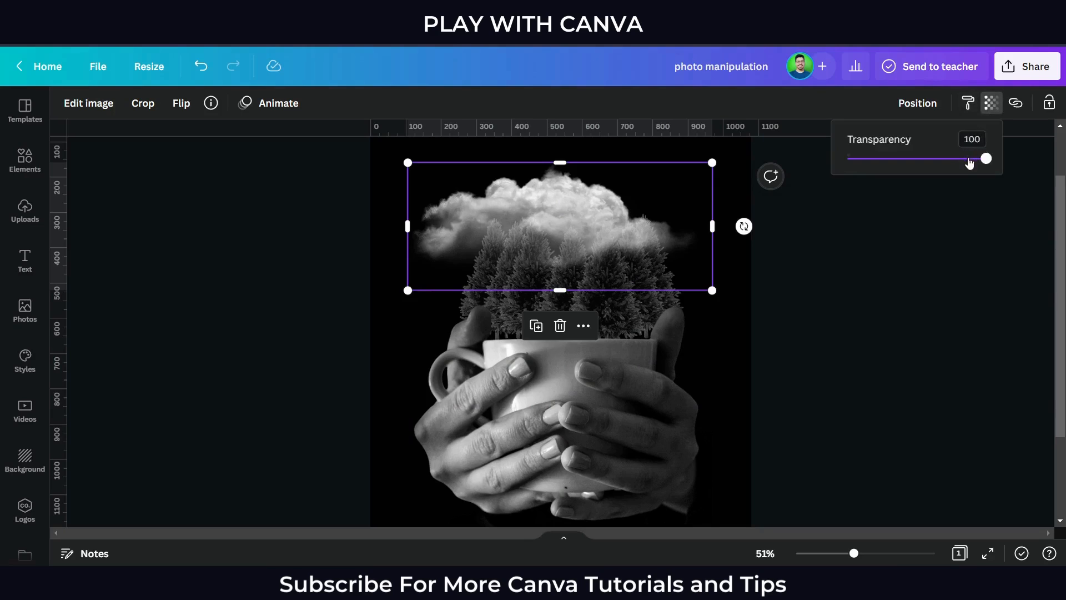
{"action": "type", "text": "60"}
{"action": "key", "text": "Return"}
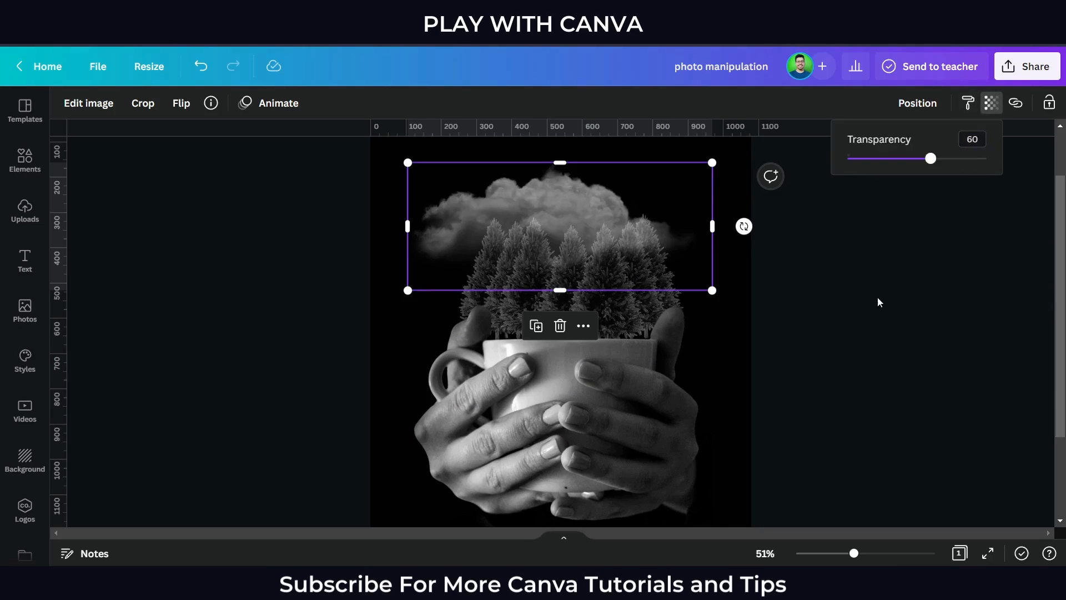
{"action": "left_click", "coordinate": [869, 299]}
{"action": "left_click", "coordinate": [867, 300]}
- Scale the cloud down and centre it just above the pine treetops
{"action": "scroll", "coordinate": [767, 292], "scroll_direction": "up", "scroll_amount": 2}
{"action": "left_click_drag", "start_coordinate": [577, 277], "coordinate": [589, 278]}
{"action": "left_click_drag", "start_coordinate": [418, 235], "coordinate": [458, 250]}
{"action": "left_click_drag", "start_coordinate": [610, 290], "coordinate": [601, 267]}
{"action": "right_click", "coordinate": [602, 267]}
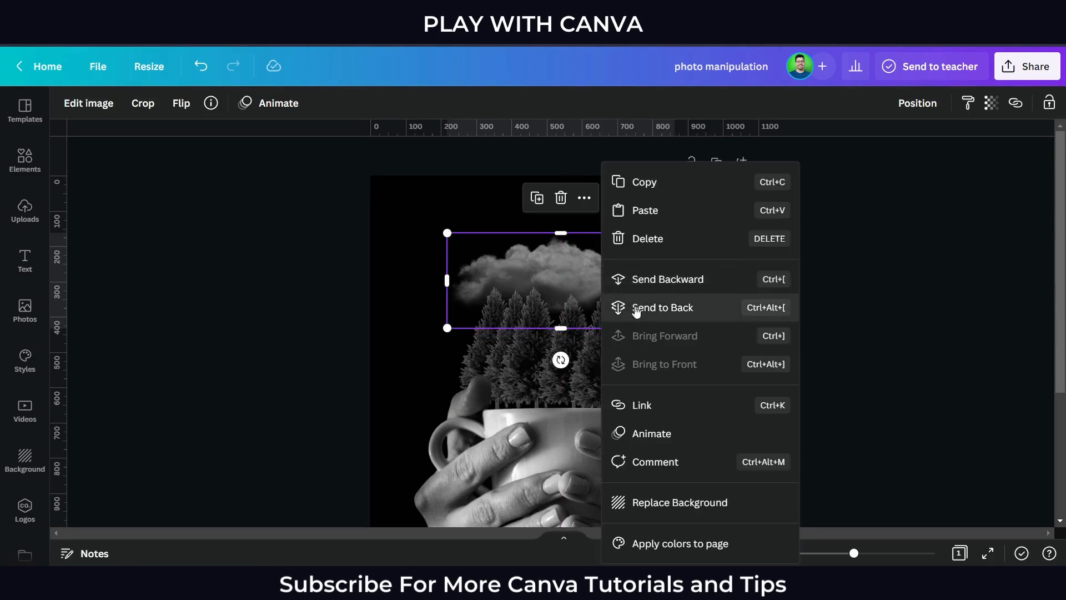
{"action": "left_click", "coordinate": [819, 286]}
{"action": "left_click", "coordinate": [638, 271]}
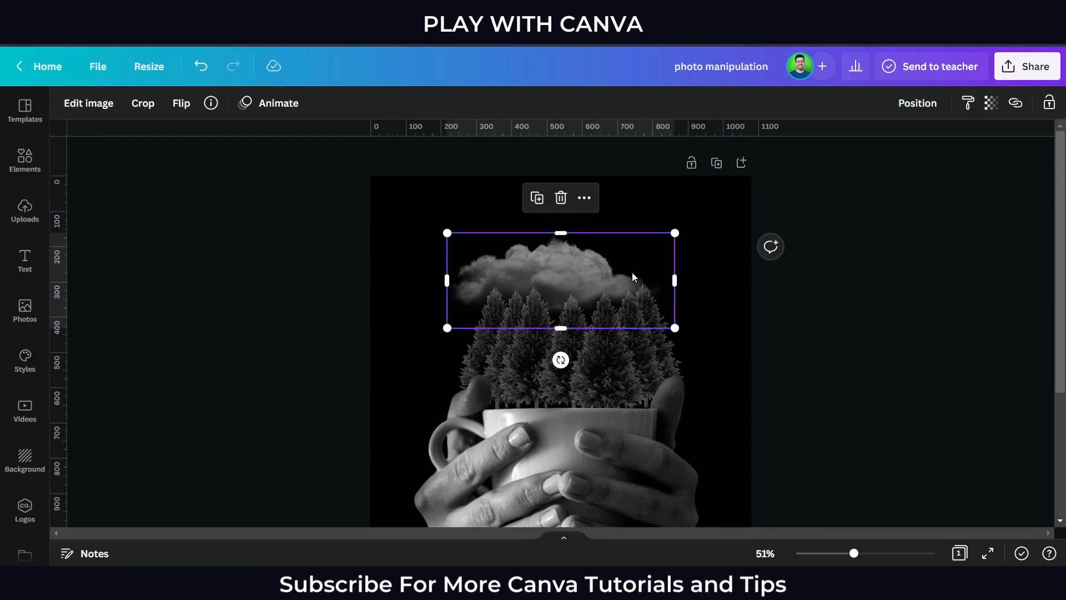
- Duplicate the cloud, move the copy partly off the page's left edge and scale it down
{"action": "key", "text": "ctrl+d"}
{"action": "left_click_drag", "start_coordinate": [578, 289], "coordinate": [442, 295]}
{"action": "left_click_drag", "start_coordinate": [319, 251], "coordinate": [357, 264]}
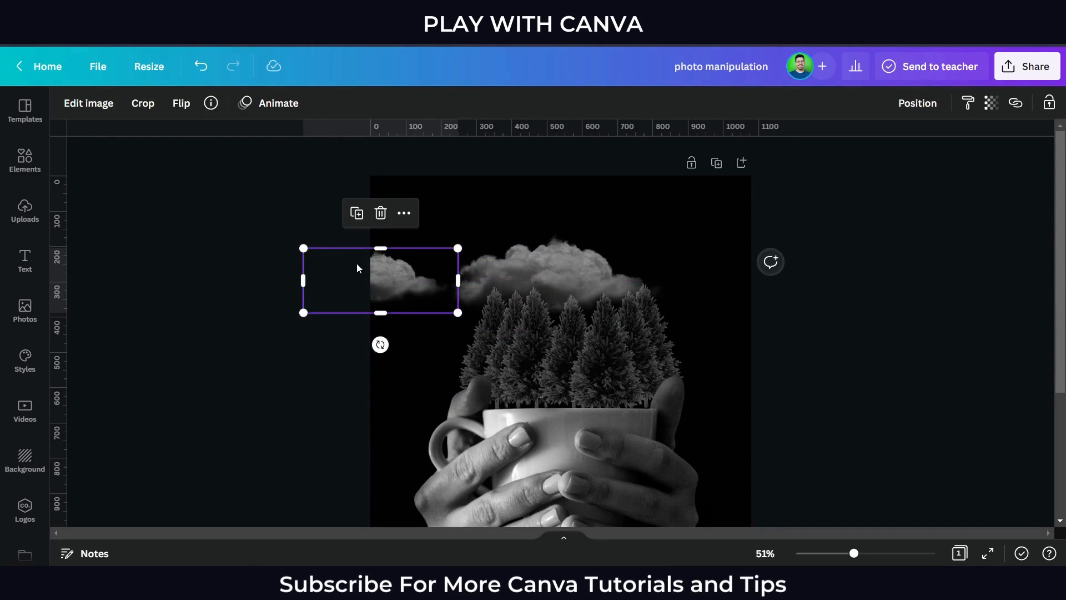
- Try flipping the small cloud copy horizontally
{"action": "left_click", "coordinate": [181, 104]}
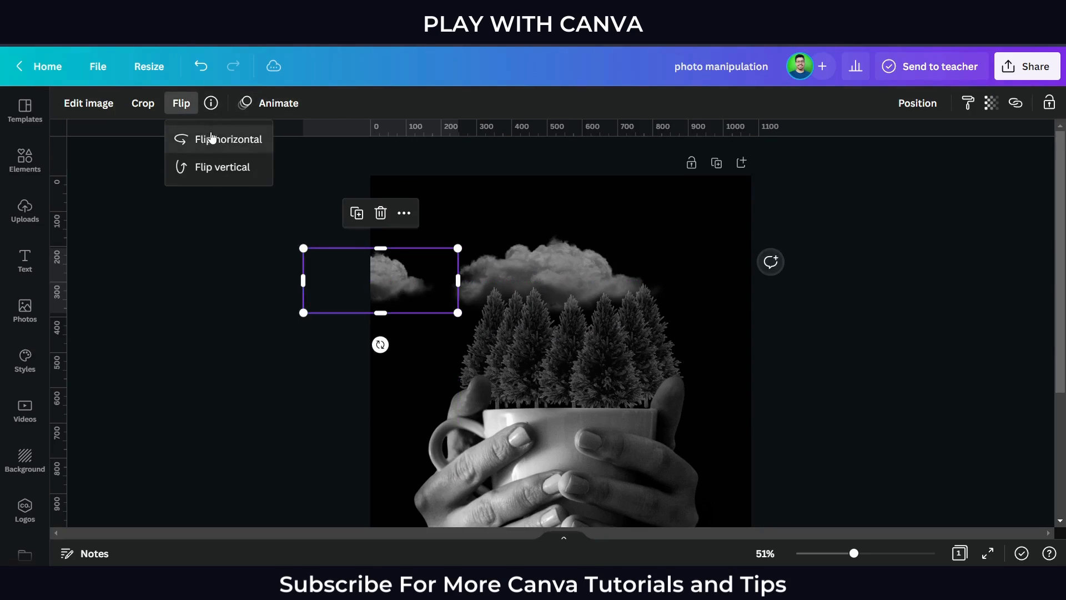
{"action": "left_click", "coordinate": [211, 139]}
{"action": "left_click", "coordinate": [223, 277]}
{"action": "left_click", "coordinate": [366, 297]}
{"action": "left_click", "coordinate": [367, 301]}
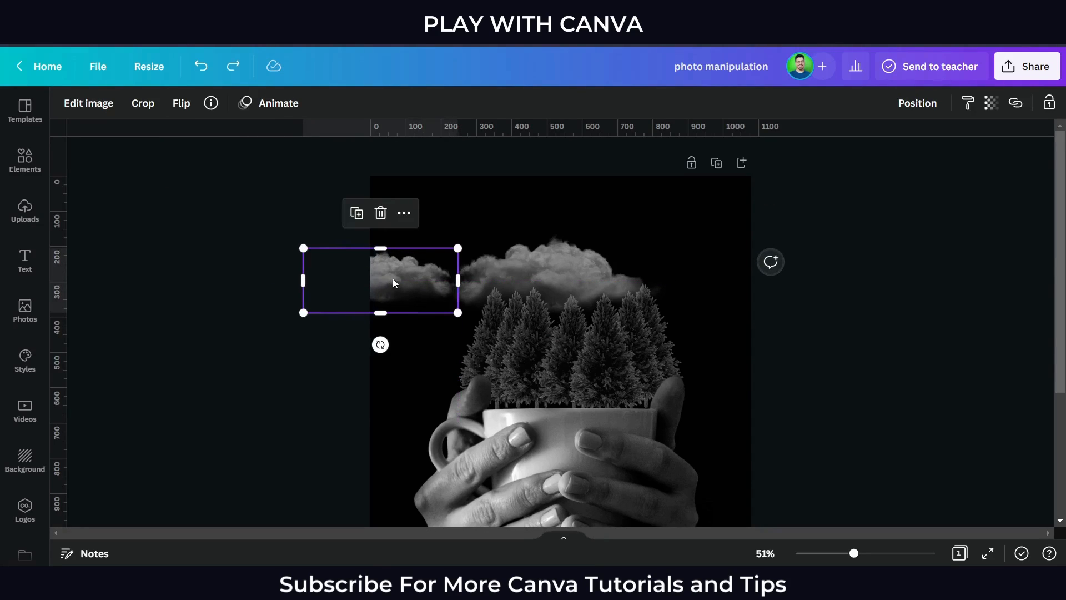
{"action": "left_click", "coordinate": [298, 248]}
{"action": "left_click", "coordinate": [349, 272]}
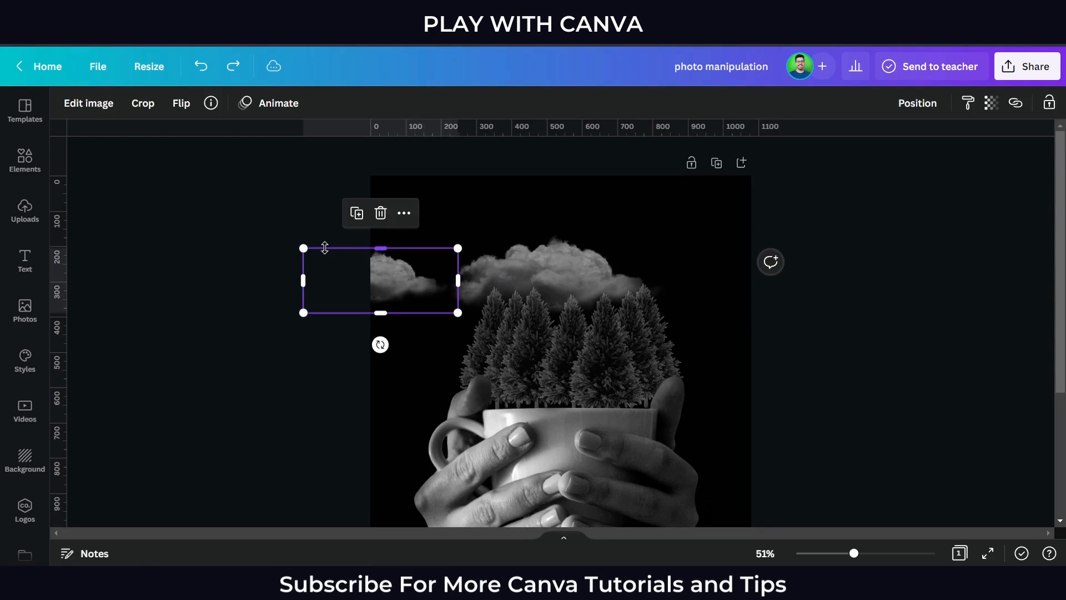
- Enlarge the small cloud slightly at the page's left edge and place a copy of it at the right edge
{"action": "left_click_drag", "start_coordinate": [302, 251], "coordinate": [260, 233]}
{"action": "left_click_drag", "start_coordinate": [368, 270], "coordinate": [344, 271]}
{"action": "left_click_drag", "start_coordinate": [240, 326], "coordinate": [316, 305]}
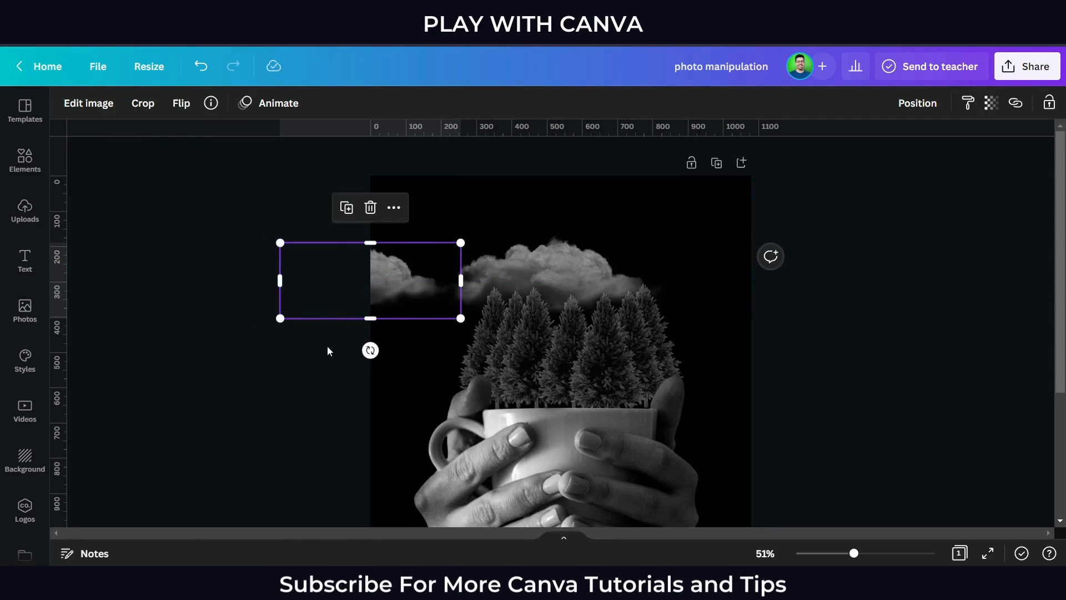
{"action": "left_click_drag", "start_coordinate": [376, 284], "coordinate": [757, 284]}
{"action": "left_click", "coordinate": [767, 383]}
- Search the elements for "bird", add the flying flock graphic, and scale it down over the central cloud
{"action": "left_click", "coordinate": [25, 160]}
{"action": "left_click", "coordinate": [154, 114]}
{"action": "type", "text": "bird"}
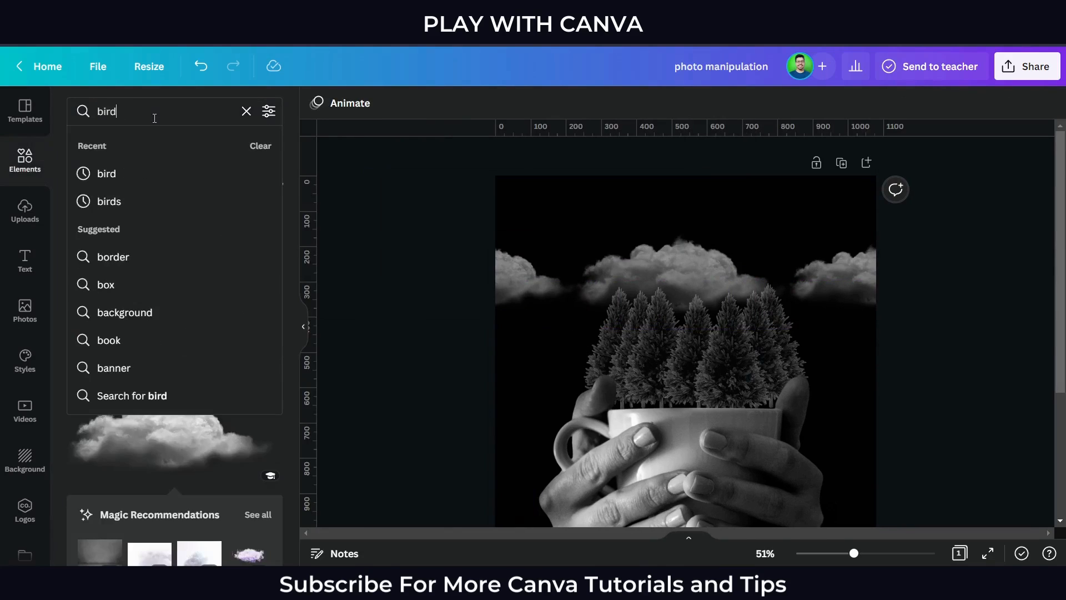
{"action": "key", "text": "Return"}
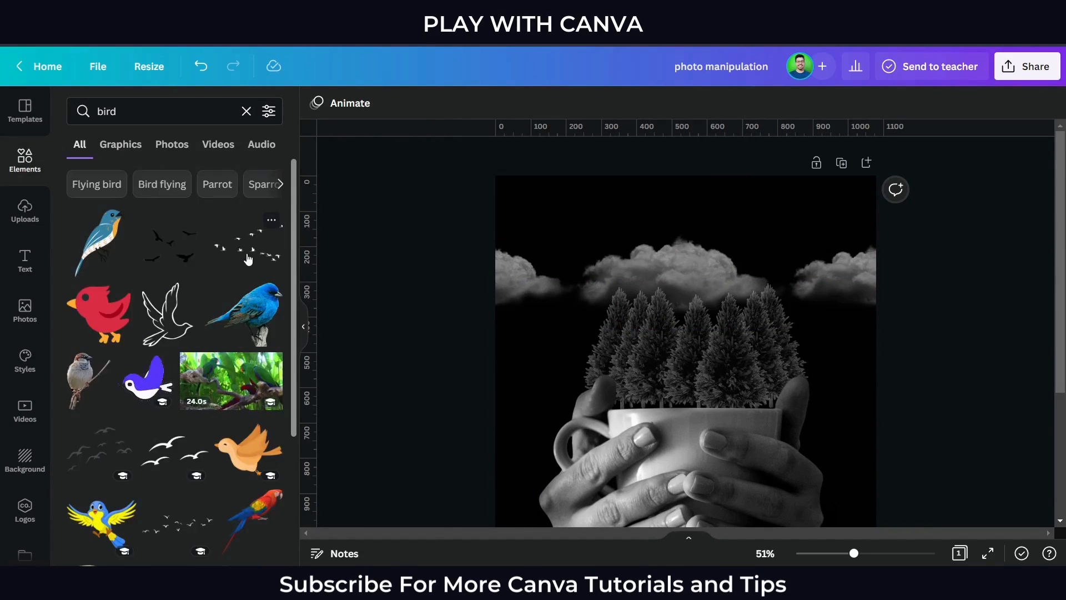
{"action": "left_click", "coordinate": [250, 257]}
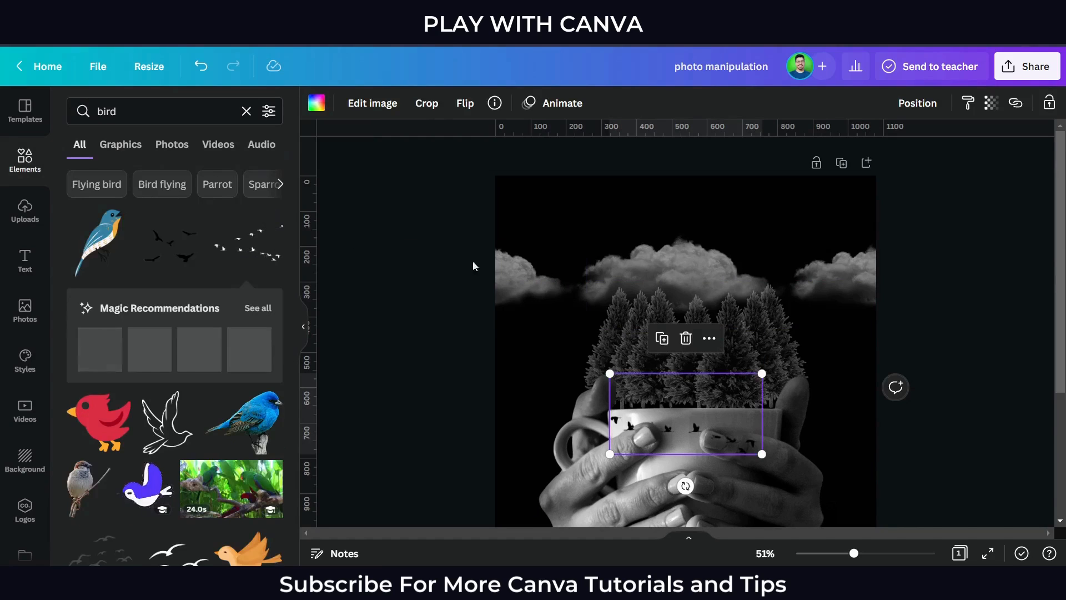
{"action": "left_click_drag", "start_coordinate": [672, 408], "coordinate": [693, 272]}
{"action": "left_click_drag", "start_coordinate": [634, 232], "coordinate": [683, 272]}
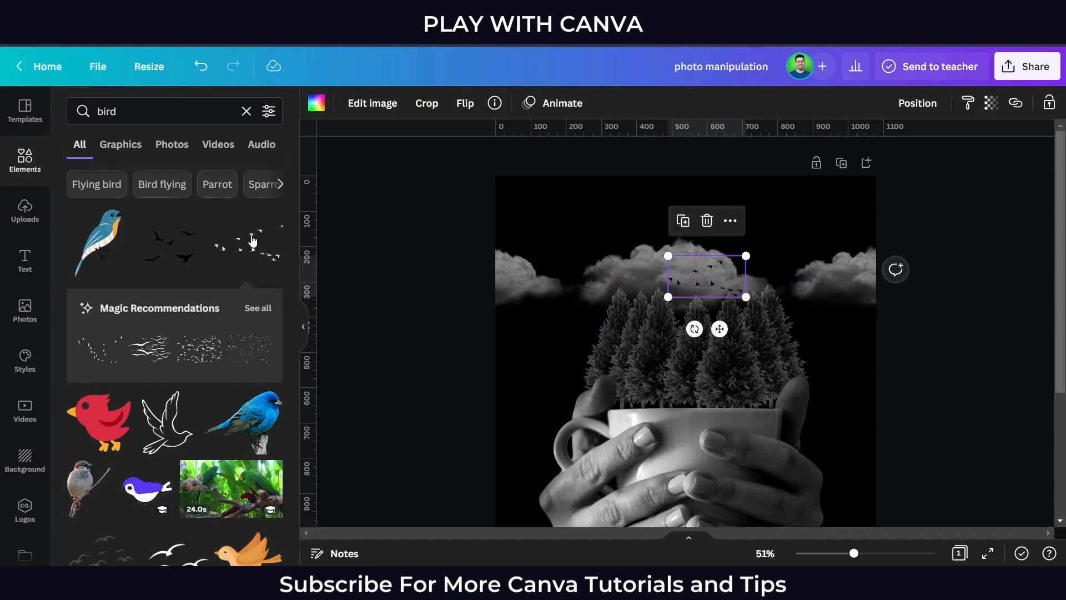
- Search the elements for "moon", add a full moon image, and shrink it to sit at the central cloud's upper left
{"action": "left_click", "coordinate": [171, 119]}
{"action": "type", "text": "moon"}
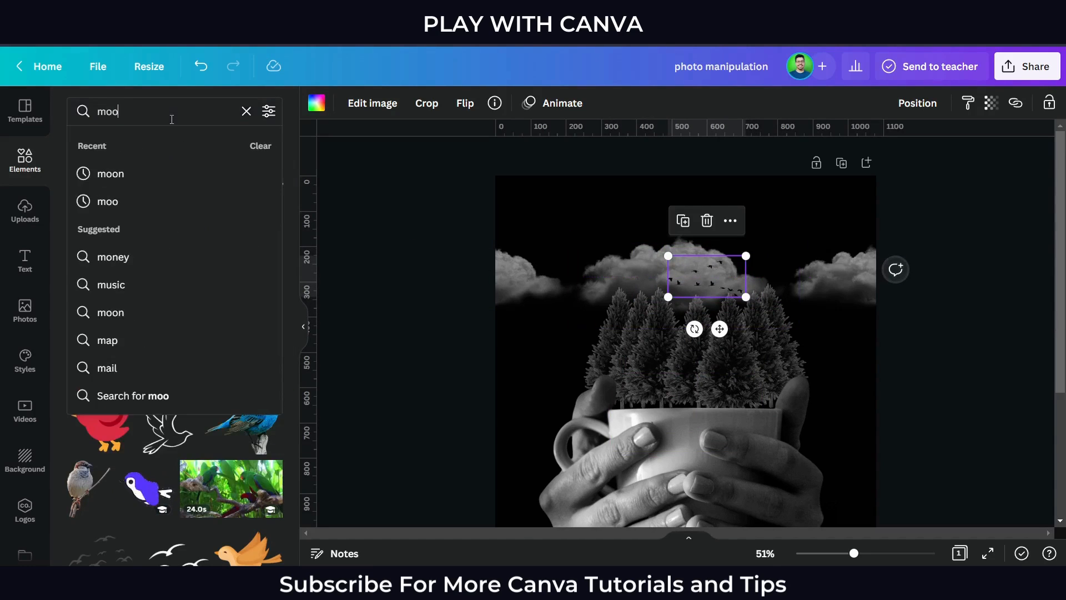
{"action": "key", "text": "Return"}
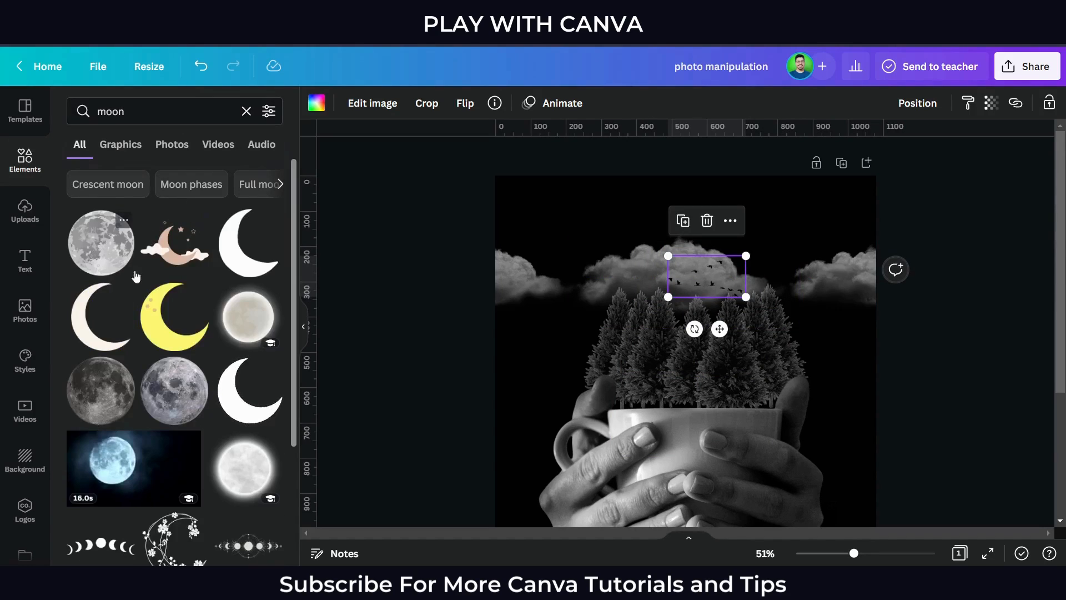
{"action": "left_click", "coordinate": [181, 401]}
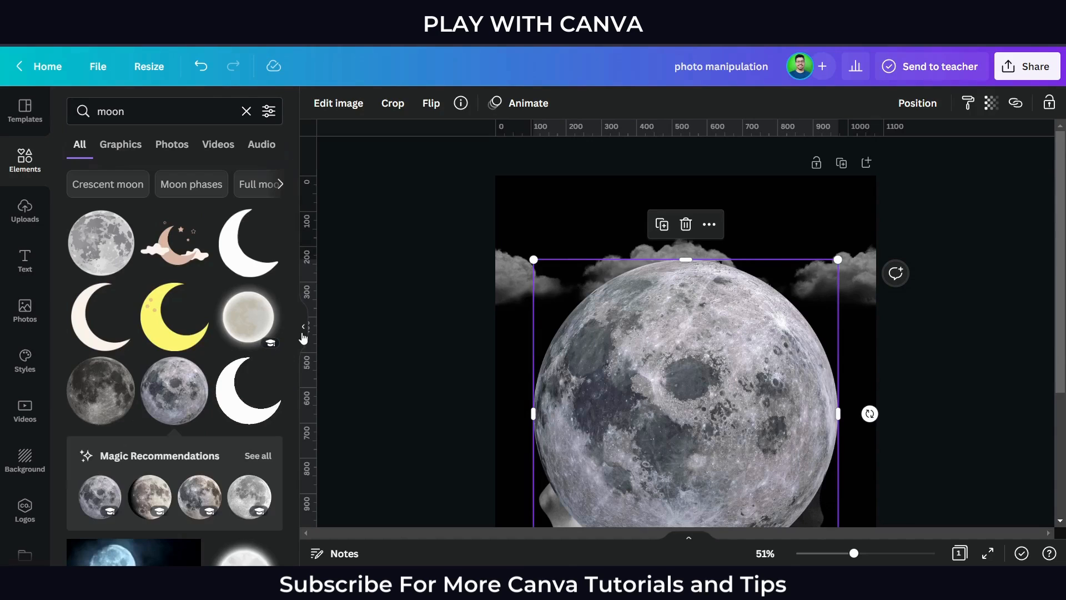
{"action": "left_click", "coordinate": [304, 334]}
{"action": "left_click_drag", "start_coordinate": [522, 401], "coordinate": [504, 336]}
{"action": "left_click_drag", "start_coordinate": [391, 198], "coordinate": [522, 325]}
{"action": "left_click_drag", "start_coordinate": [541, 359], "coordinate": [509, 248]}
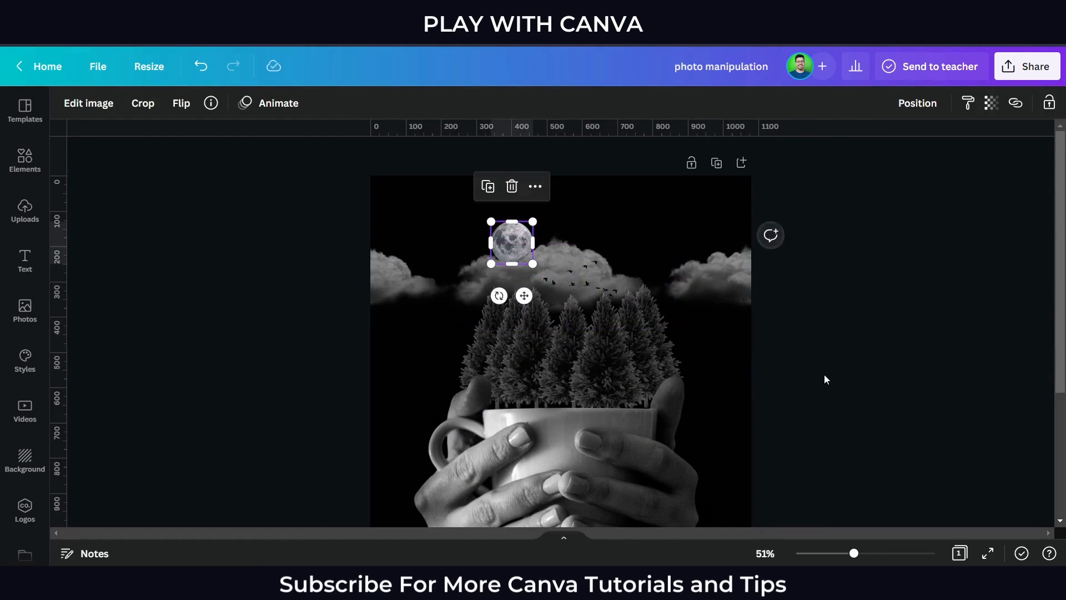
- Send the moon one layer backward and shift it slightly left and down against the central cloud
{"action": "scroll", "coordinate": [605, 256], "scroll_direction": "up", "scroll_amount": 3}
{"action": "left_click", "coordinate": [917, 104]}
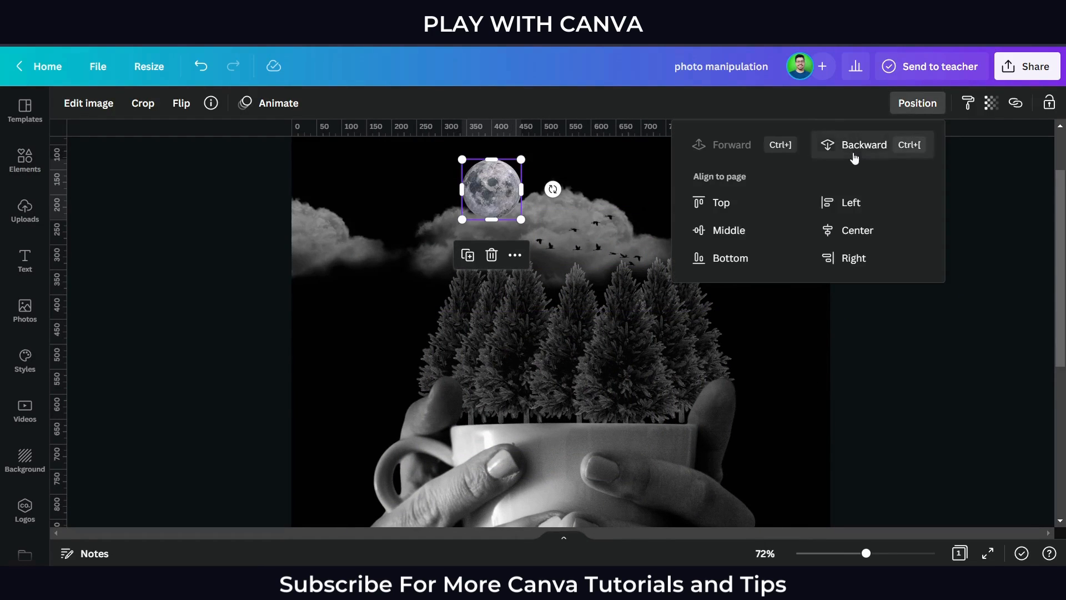
{"action": "left_click", "coordinate": [851, 156]}
{"action": "left_click", "coordinate": [903, 351]}
{"action": "left_click", "coordinate": [508, 186]}
{"action": "mouse_move", "coordinate": [508, 186]}
{"action": "left_mouse_down"}
{"action": "mouse_move", "coordinate": [493, 180]}
{"action": "mouse_move", "coordinate": [494, 193]}
{"action": "left_mouse_up"}
{"action": "left_click", "coordinate": [872, 345]}
- Nudge all the artwork elements slightly lower together and preview the finished design in full screen
{"action": "scroll", "coordinate": [880, 347], "scroll_direction": "down", "scroll_amount": 5}
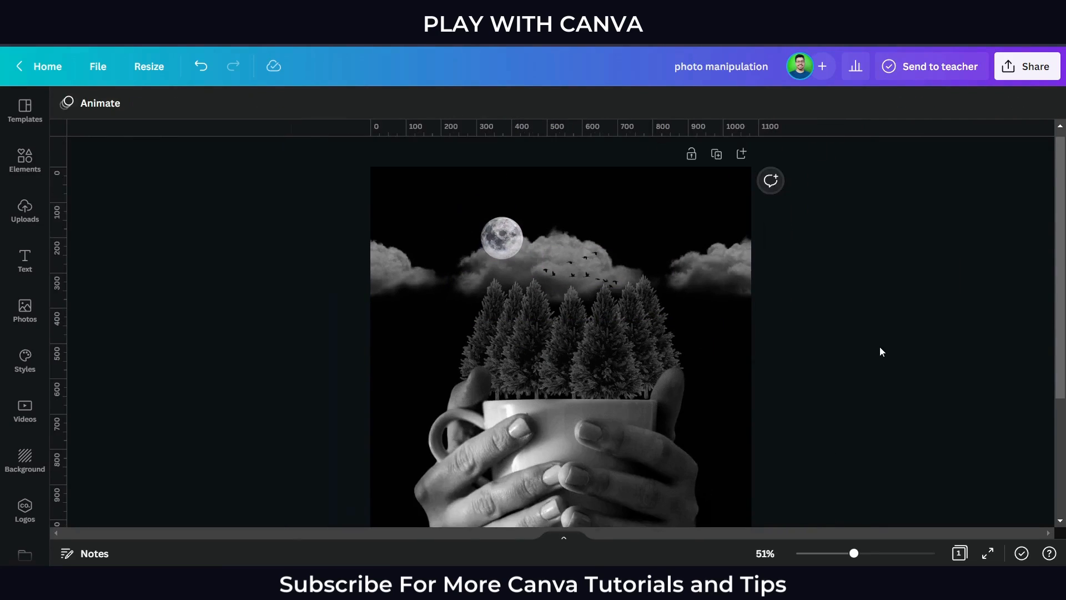
{"action": "scroll", "coordinate": [844, 370], "scroll_direction": "down", "scroll_amount": 1}
{"action": "left_click_drag", "start_coordinate": [714, 437], "coordinate": [403, 210]}
{"action": "left_click_drag", "start_coordinate": [526, 304], "coordinate": [527, 310]}
{"action": "left_click", "coordinate": [809, 426]}
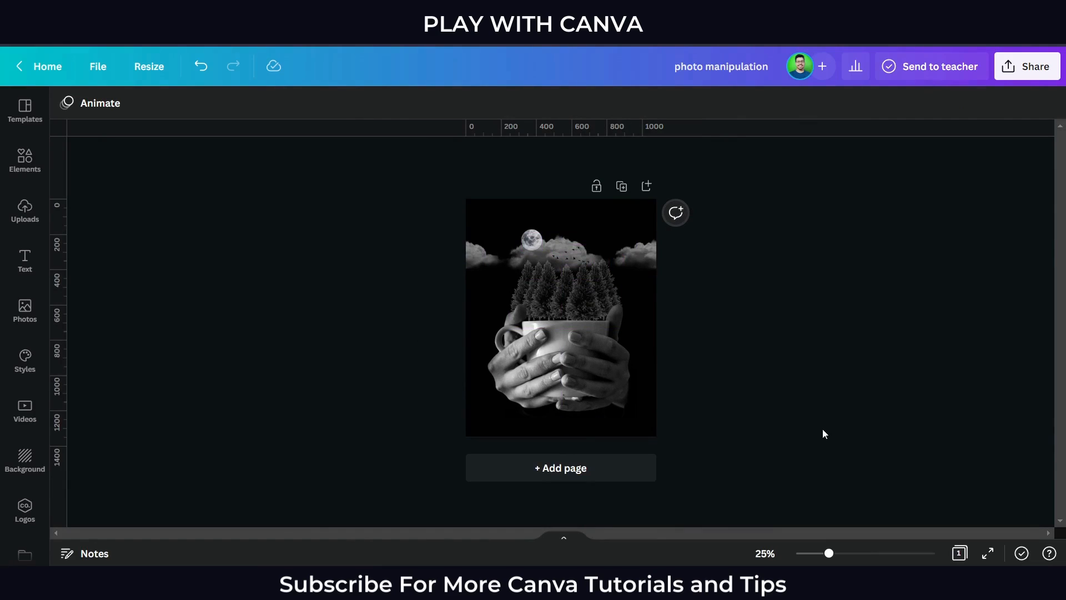
{"action": "left_click", "coordinate": [986, 553]}
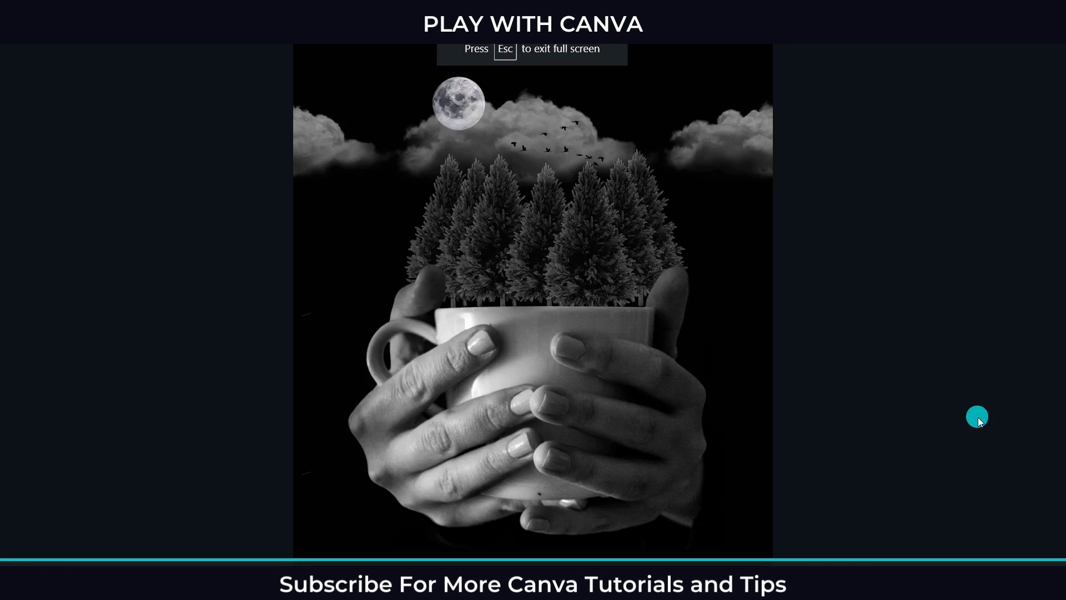